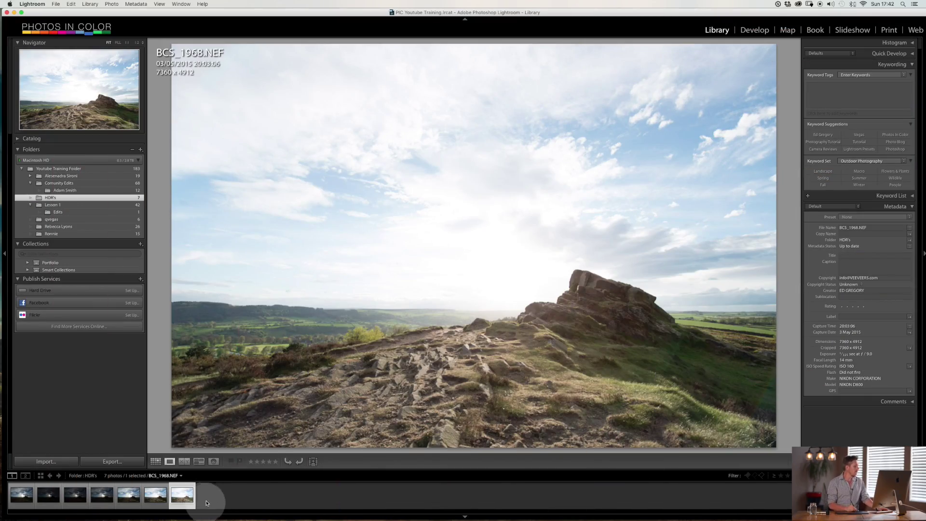
- Preview individual exposures of the hilltop landscape and select all seven bracketed photos in the HDR's folder
{"action": "left_click", "coordinate": [101, 495]}
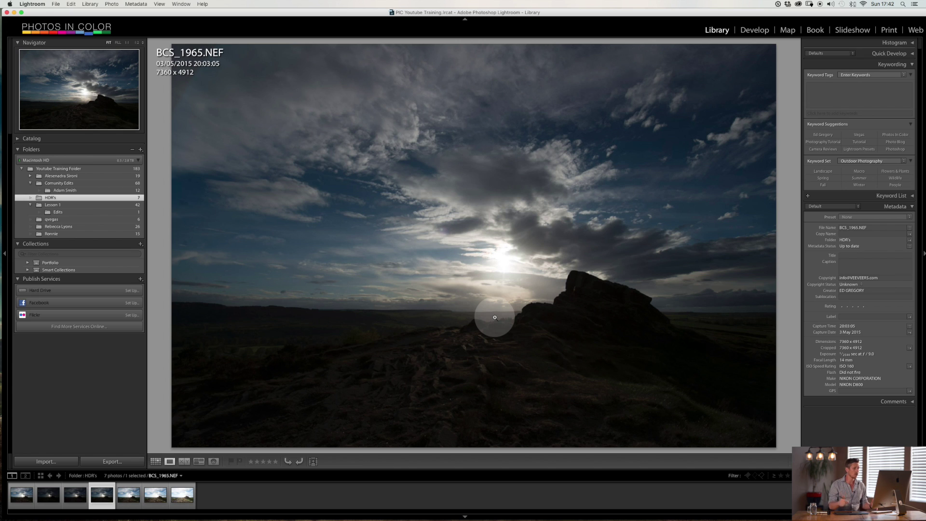
{"action": "left_click", "coordinate": [219, 495]}
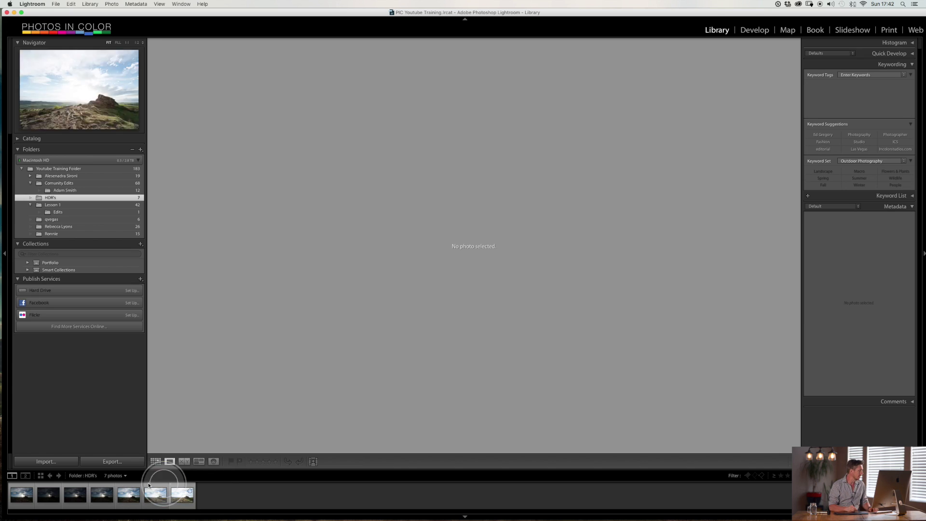
{"action": "left_click", "coordinate": [108, 496]}
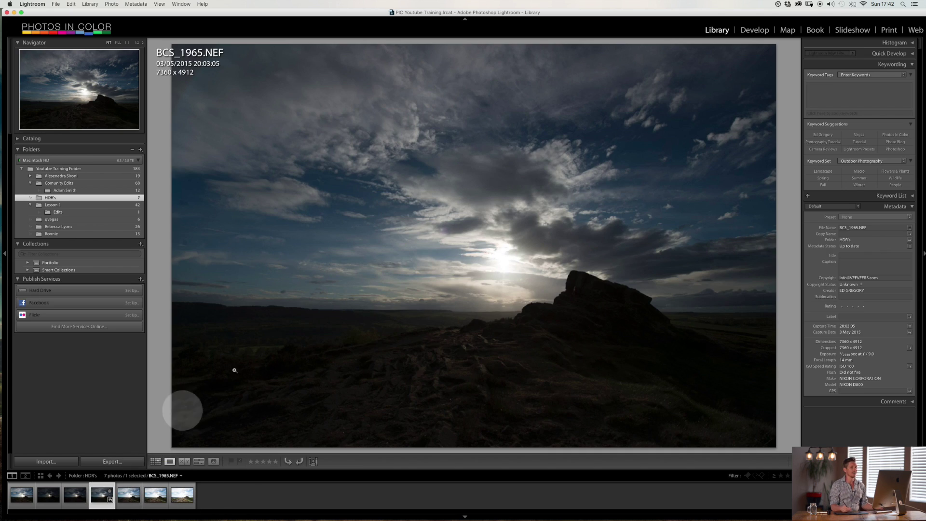
{"action": "left_click", "coordinate": [22, 495]}
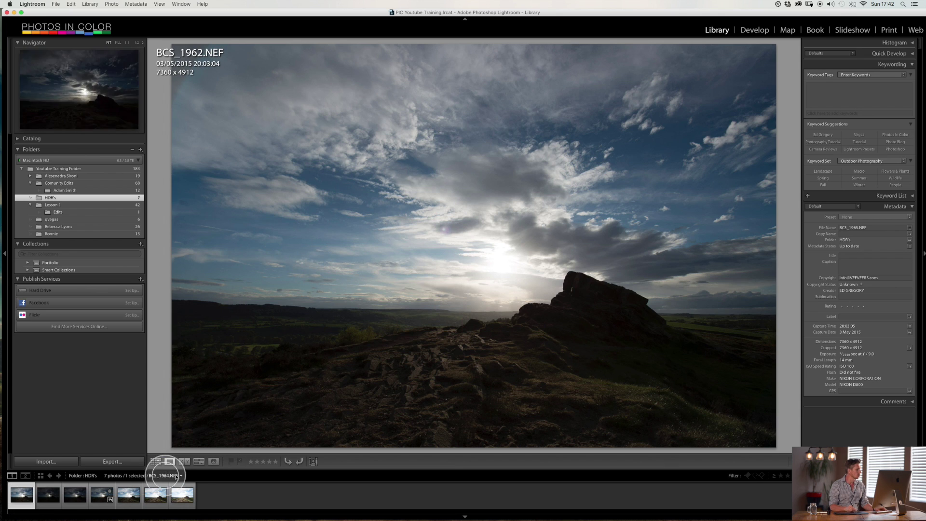
{"action": "key", "text": "super+a"}
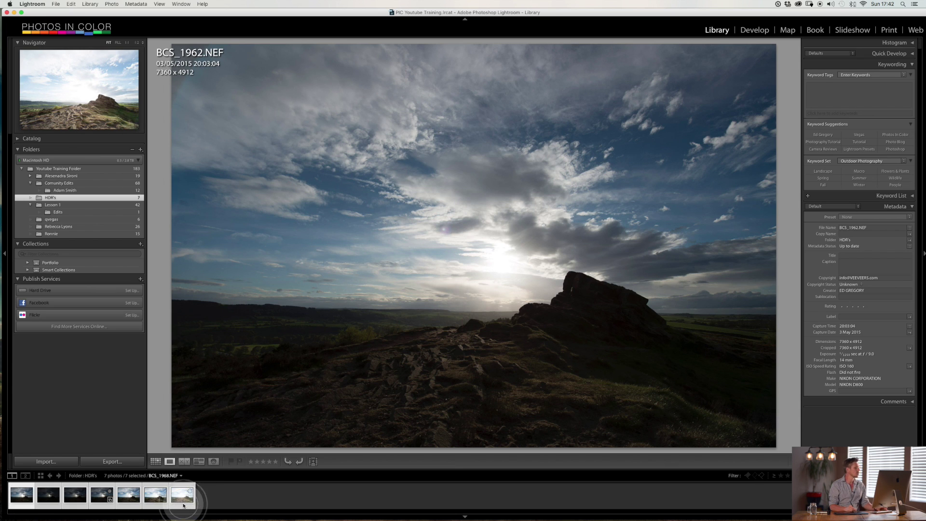
{"action": "mouse_move", "coordinate": [282, 519]}
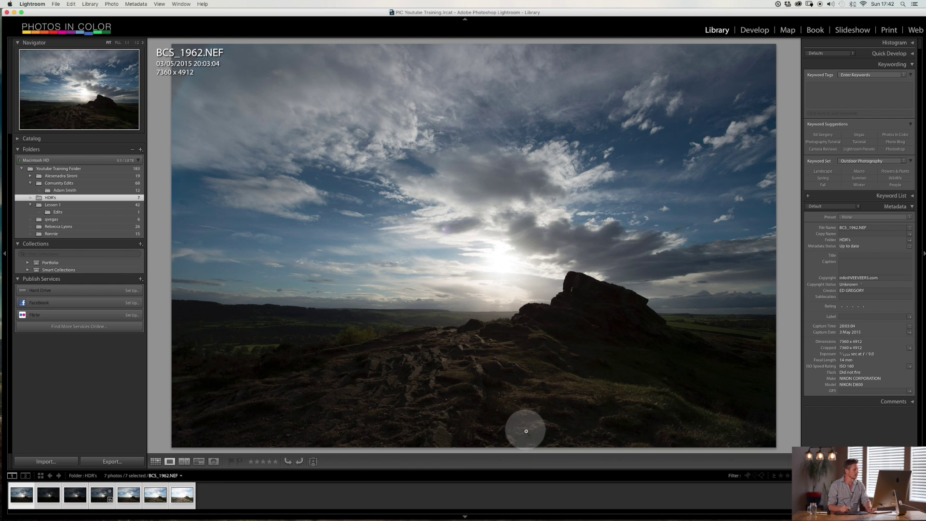
- Look through the selected bracketed exposures one by one, from the first photo to the last
{"action": "key", "text": "Right"}
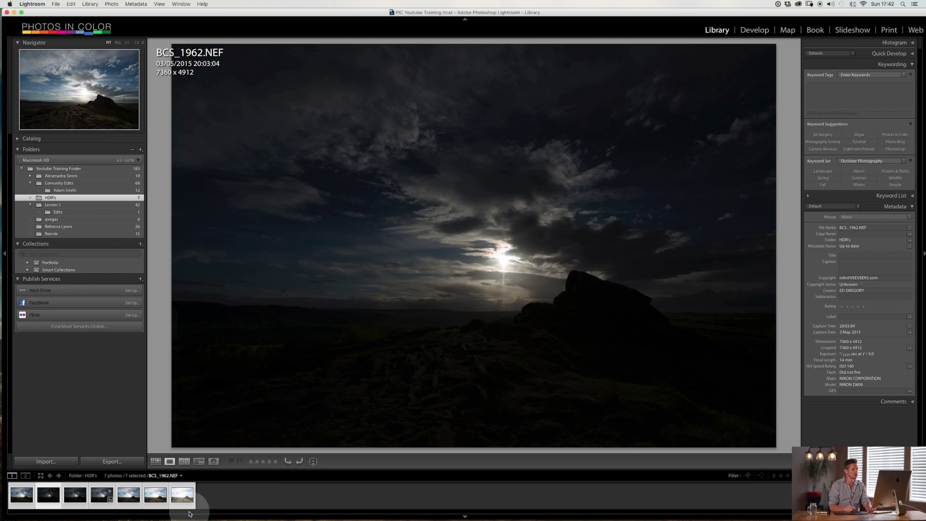
{"action": "key", "text": "Right"}
{"action": "key", "text": "Right"}
{"action": "key", "text": "Right"}
{"action": "key", "text": "Right"}
{"action": "key", "text": "Right"}
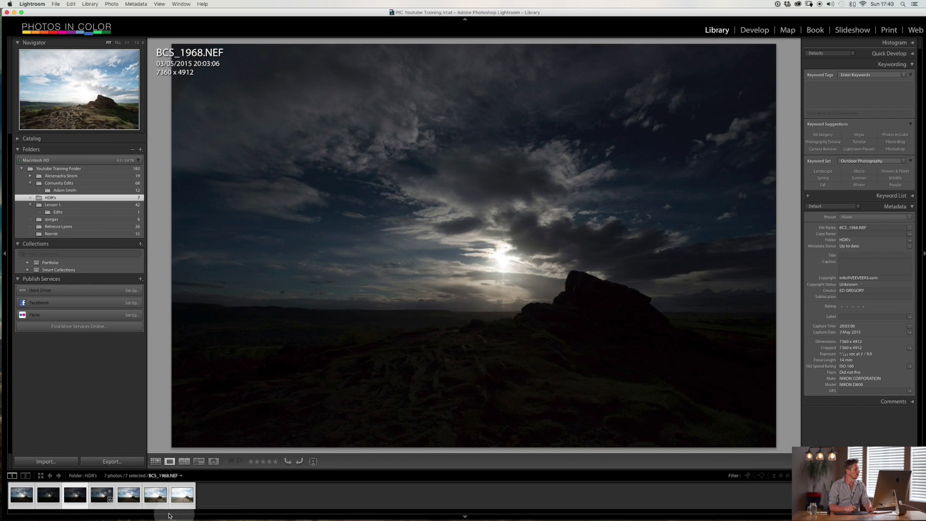
- Export the seven selected photos with the HDR Efex Pro 2 preset and switch to the HDR Efex Pro 2 merge window
{"action": "left_click", "coordinate": [98, 494]}
{"action": "right_click", "coordinate": [96, 494]}
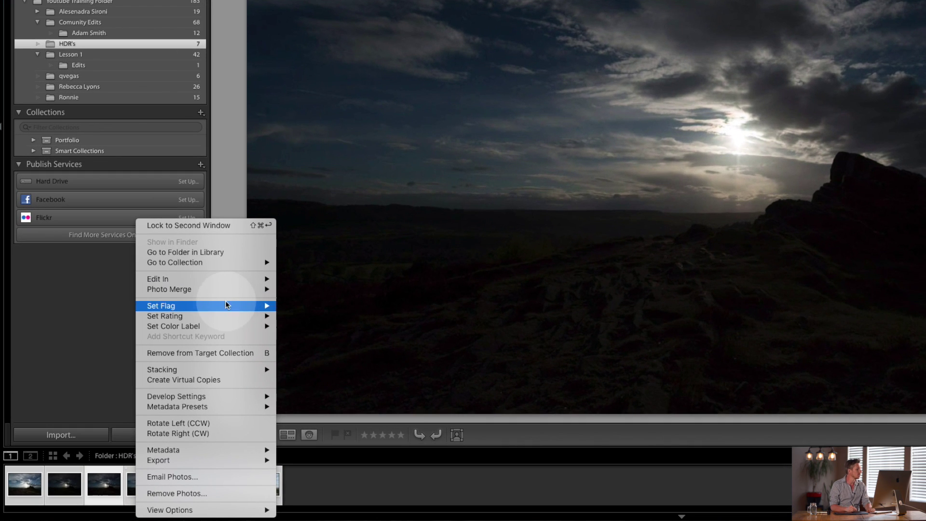
{"action": "mouse_move", "coordinate": [181, 321]}
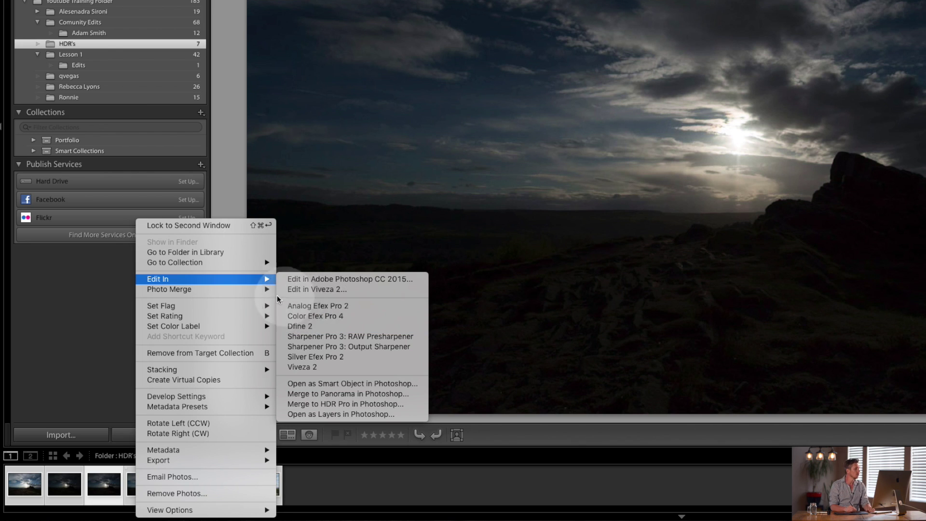
{"action": "mouse_move", "coordinate": [211, 467]}
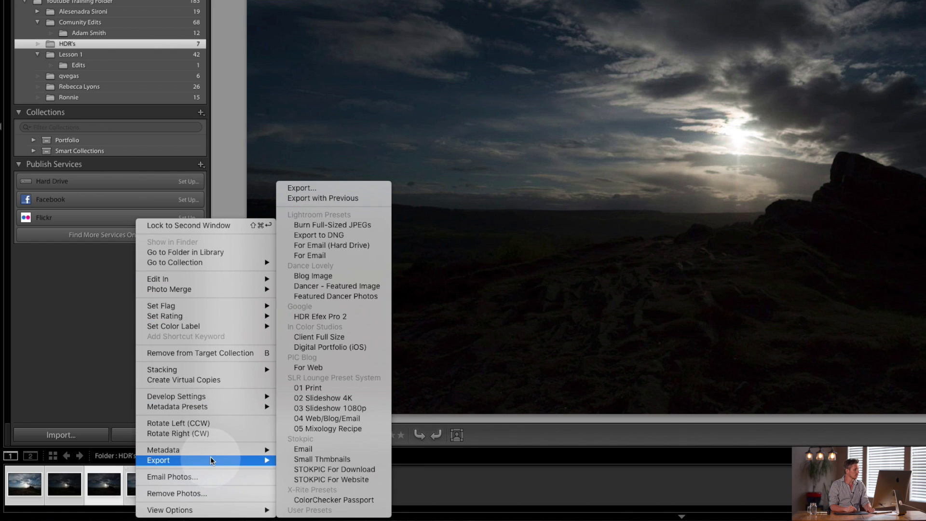
{"action": "left_click", "coordinate": [325, 320]}
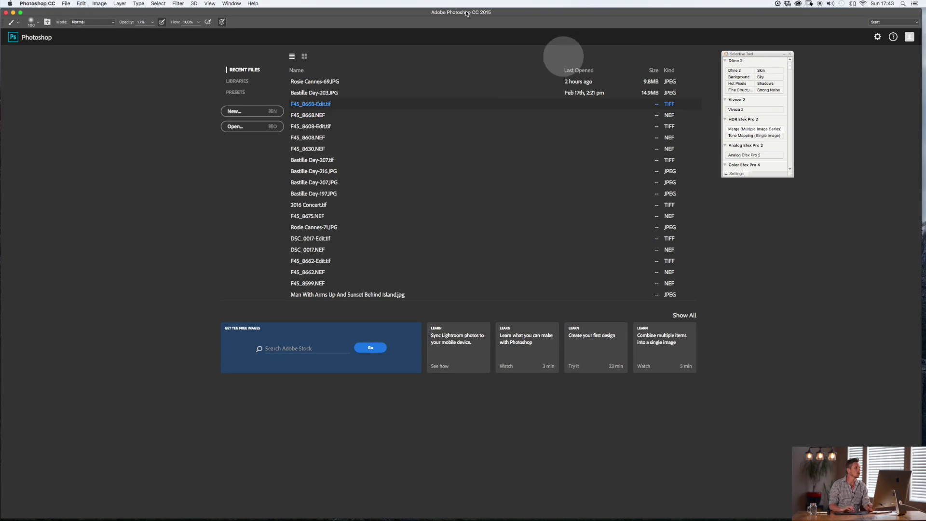
{"action": "left_click", "coordinate": [467, 370]}
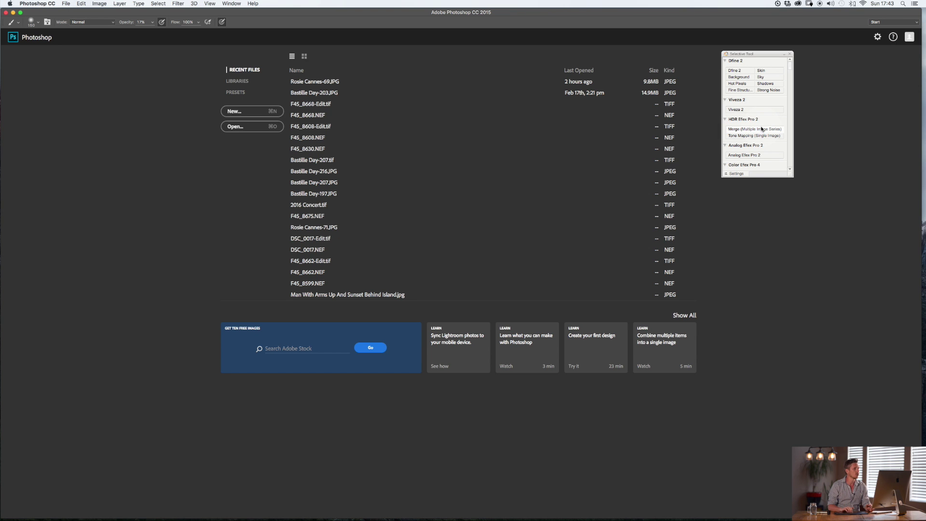
{"action": "key", "text": "super+Tab"}
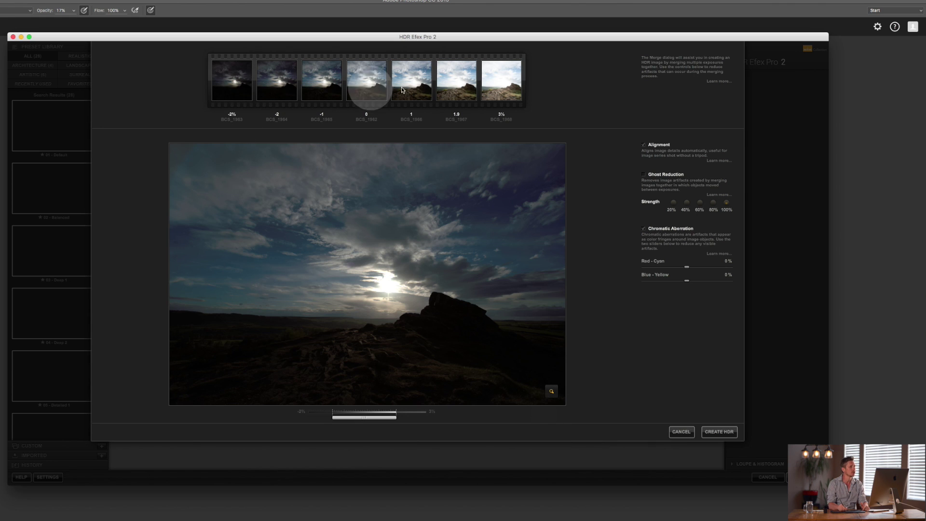
- Turn on Ghost Reduction with the 0 exposure as the ghost reference image, and create the merged HDR
{"action": "left_click", "coordinate": [371, 83]}
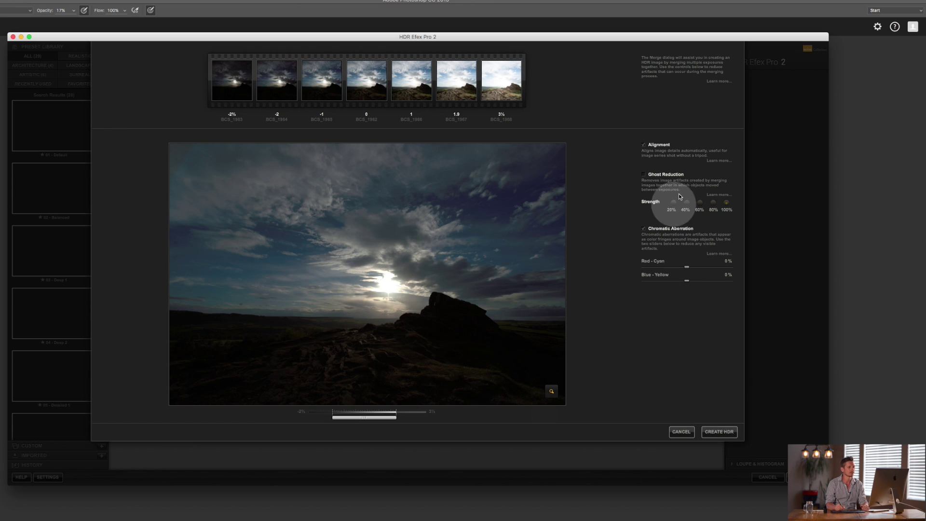
{"action": "left_click", "coordinate": [651, 177]}
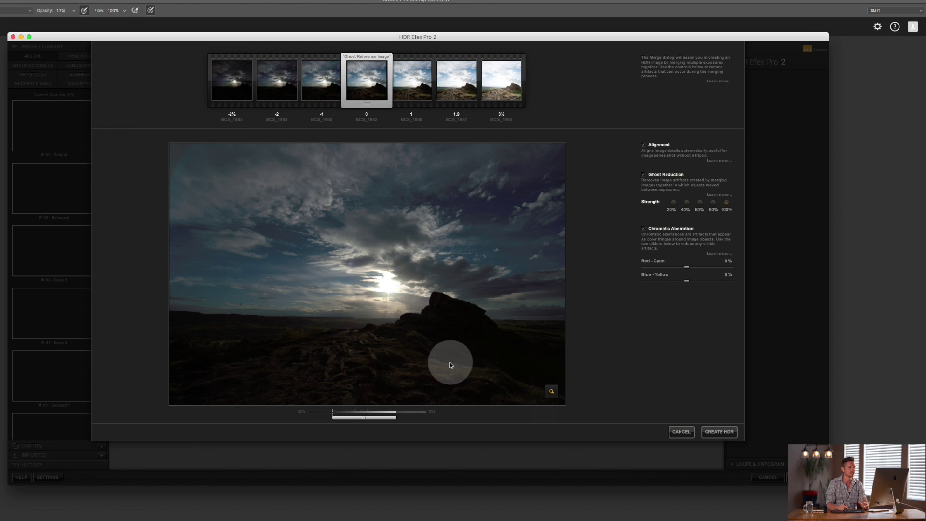
{"action": "left_click", "coordinate": [724, 433]}
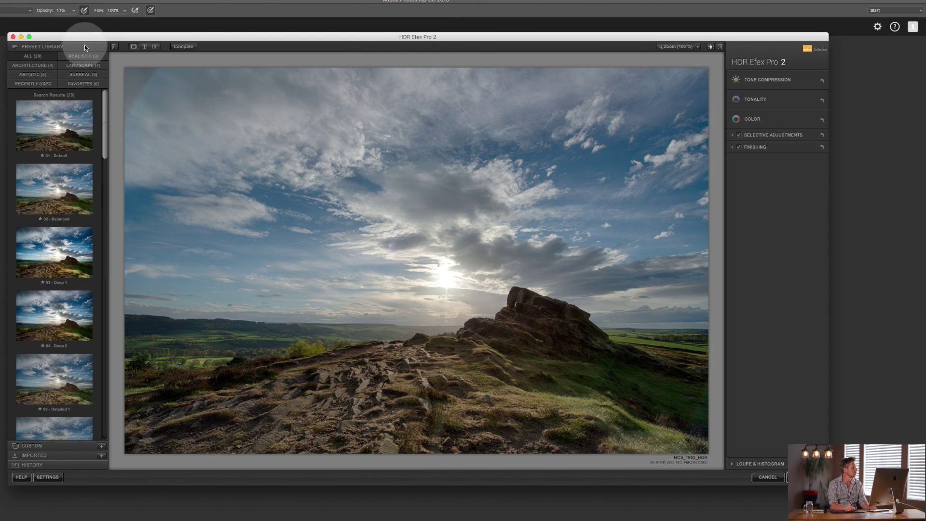
- Browse the full preset list and try the 15 - B&W (artistic) preset on the merged image
{"action": "left_click_drag", "start_coordinate": [104, 118], "coordinate": [80, 273]}
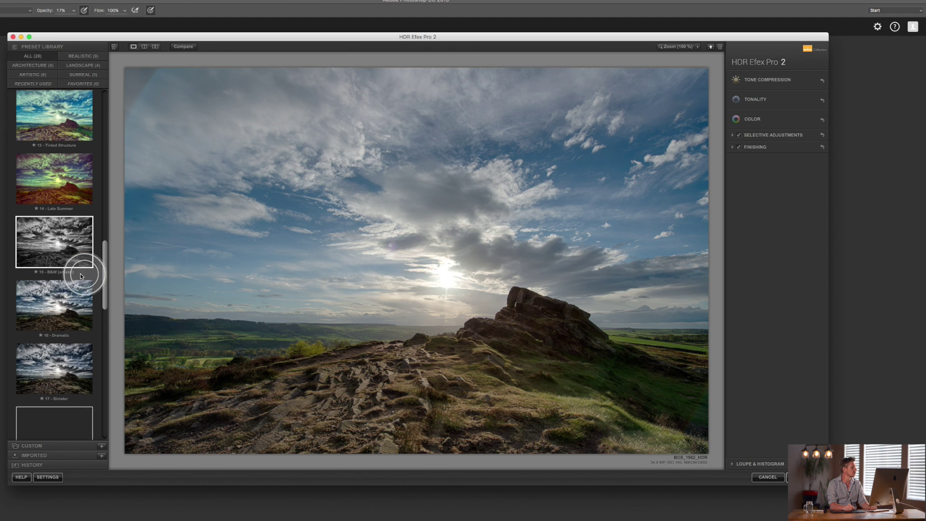
{"action": "left_click", "coordinate": [93, 263]}
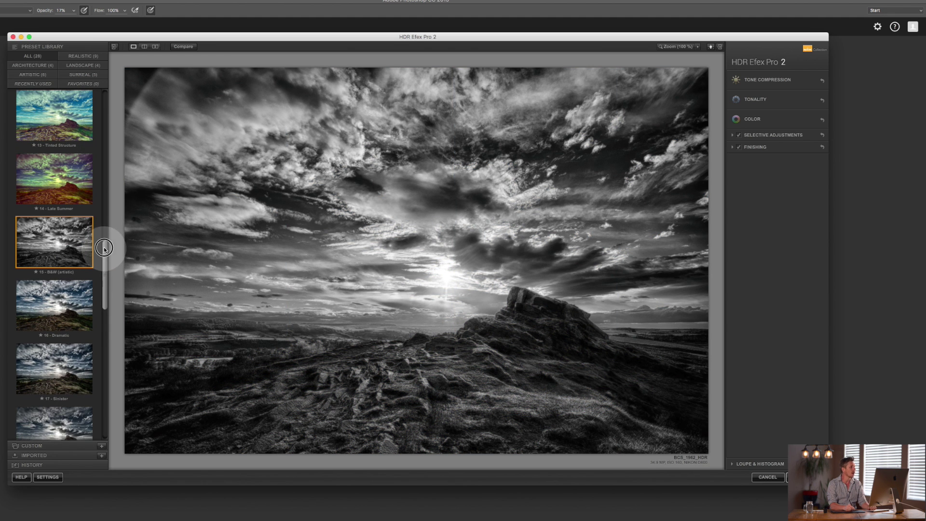
{"action": "left_click_drag", "start_coordinate": [105, 248], "coordinate": [104, 104]}
- Filter the presets to Realistic and try 02 - Balanced and 07 - Bright on the image
{"action": "left_click", "coordinate": [82, 57]}
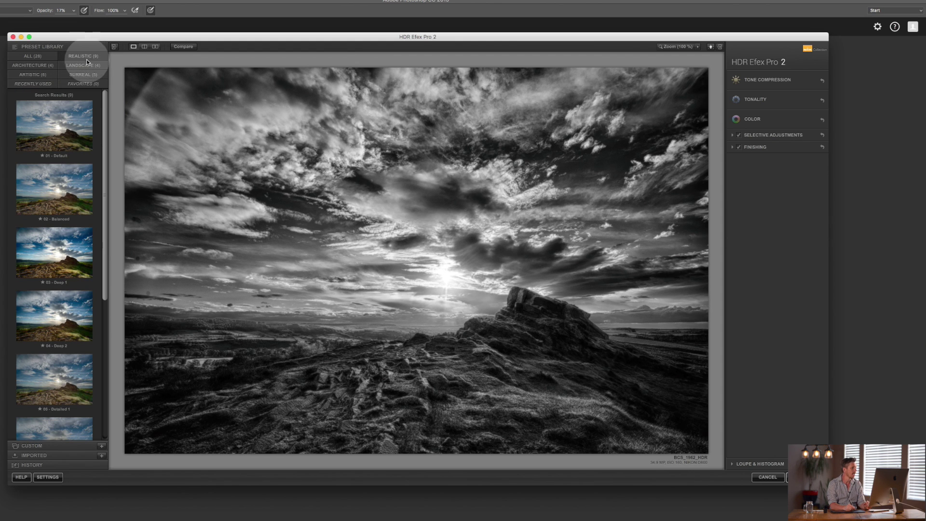
{"action": "left_click", "coordinate": [75, 193]}
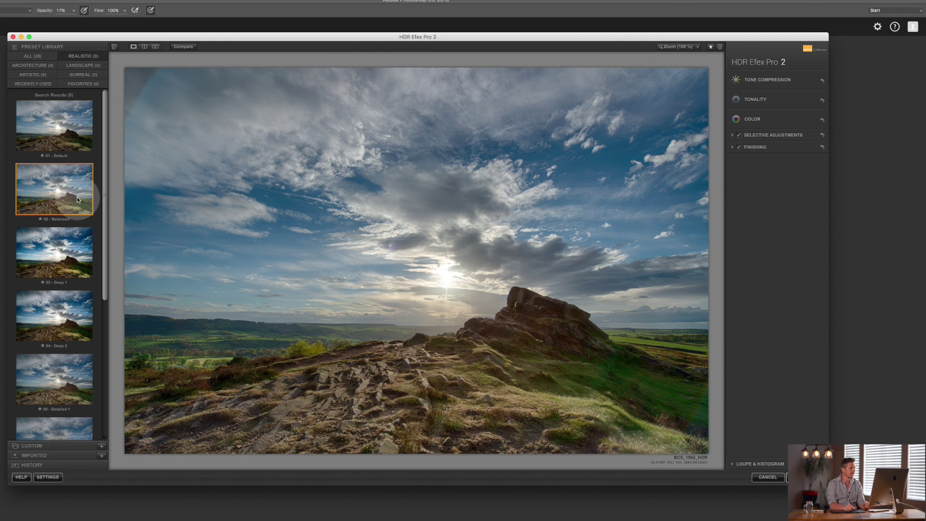
{"action": "left_click_drag", "start_coordinate": [108, 233], "coordinate": [103, 352]}
{"action": "left_click", "coordinate": [52, 298]}
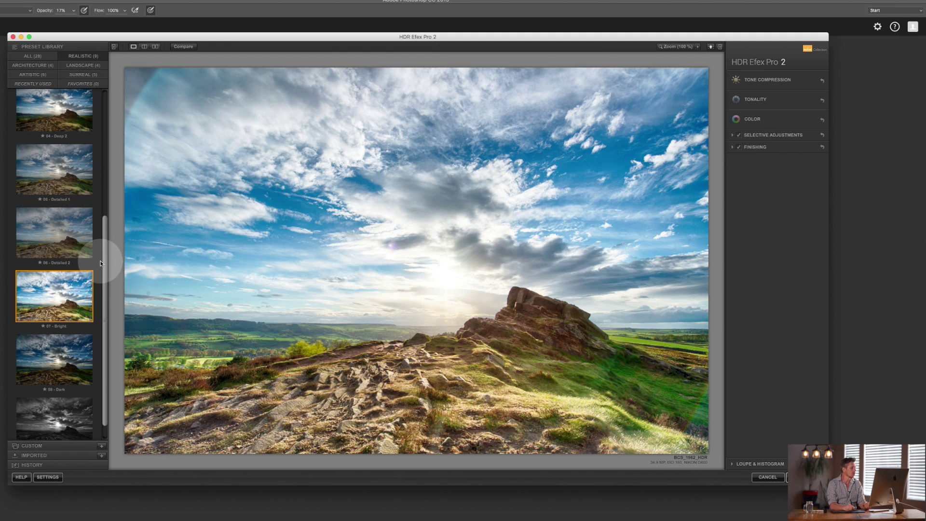
{"action": "left_click_drag", "start_coordinate": [102, 257], "coordinate": [100, 217]}
- Try the 16 - Dramatic preset from the Surreal category, and return to browsing the Realistic presets
{"action": "left_click", "coordinate": [65, 68]}
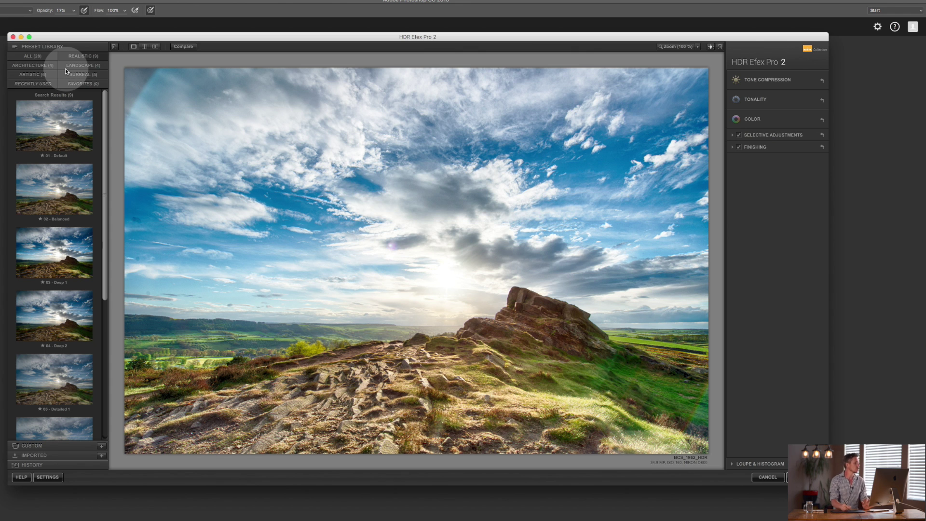
{"action": "left_click", "coordinate": [85, 74]}
{"action": "left_click", "coordinate": [65, 139]}
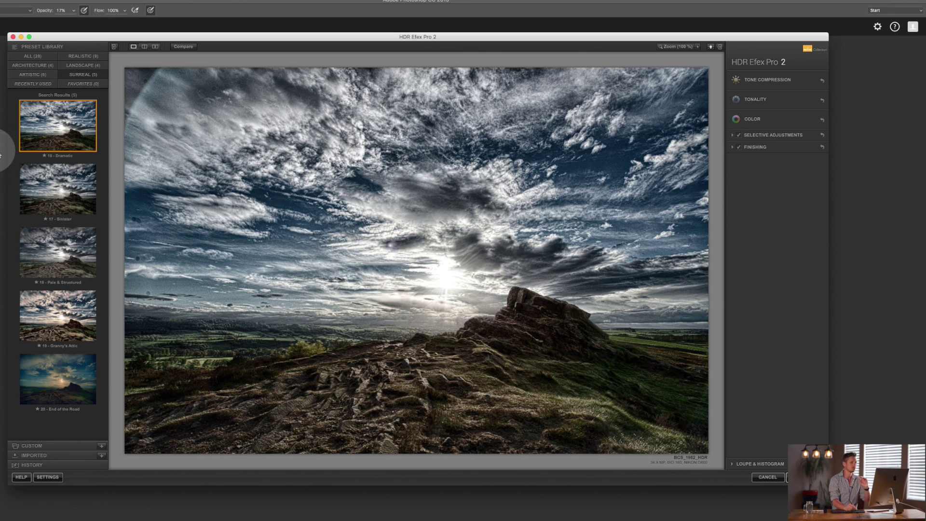
{"action": "left_click", "coordinate": [86, 57]}
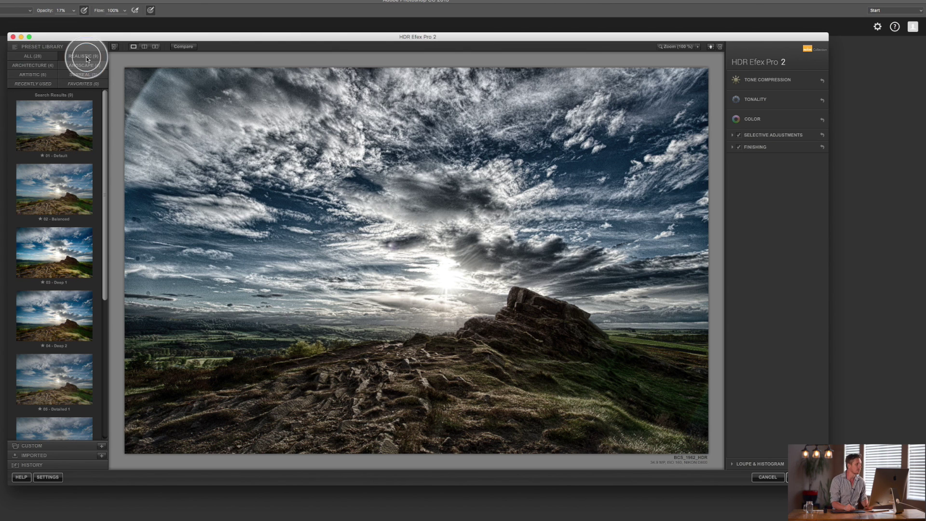
{"action": "left_click_drag", "start_coordinate": [105, 157], "coordinate": [105, 276]}
- Open and cancel the creation of a custom preset, and try the saved Red Rock Landscape custom preset
{"action": "left_click", "coordinate": [54, 446]}
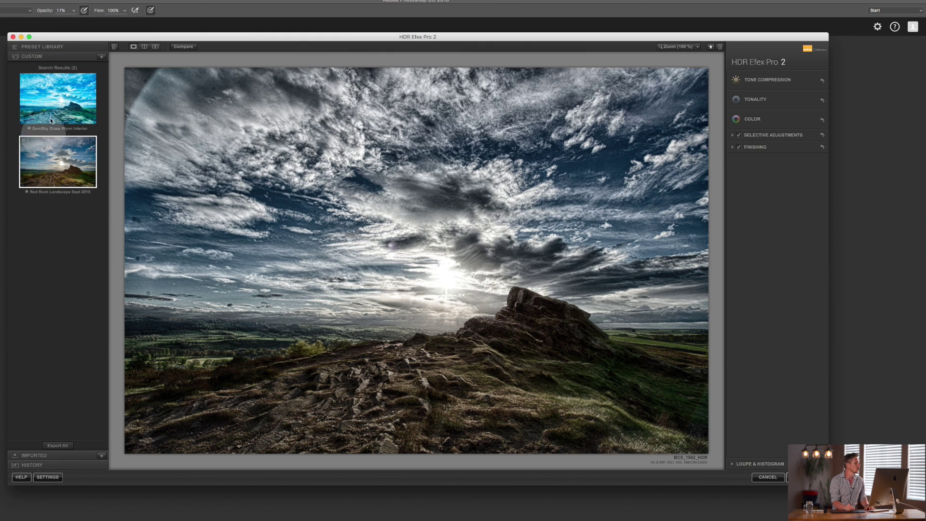
{"action": "left_click", "coordinate": [101, 57]}
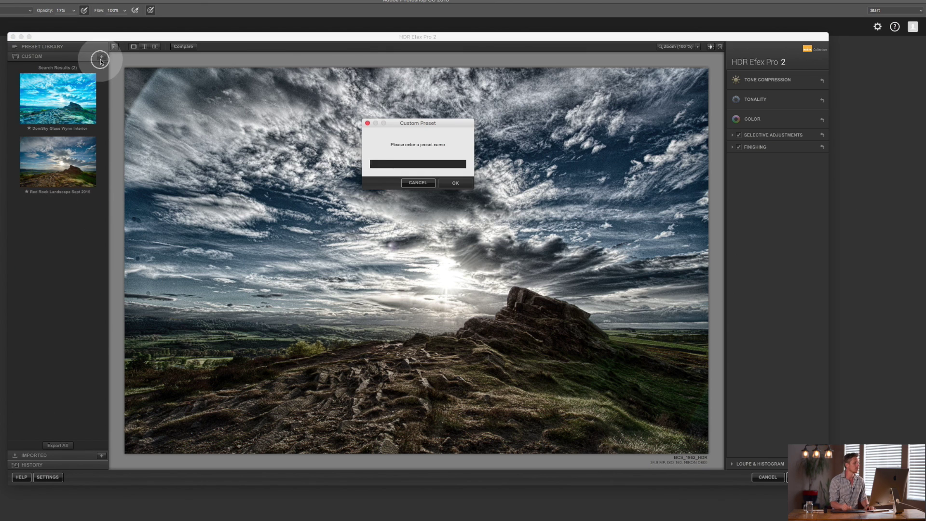
{"action": "left_click", "coordinate": [419, 183]}
{"action": "left_click", "coordinate": [62, 184]}
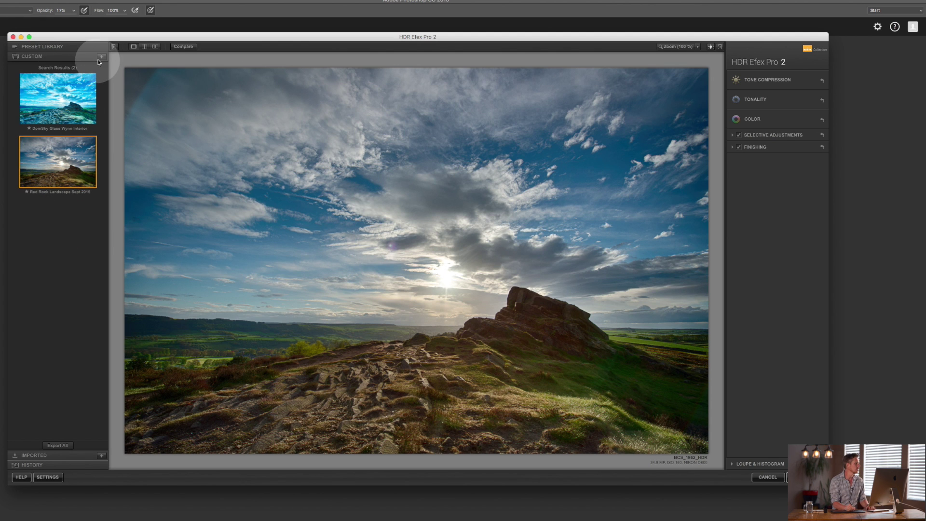
- Return to the preset library and apply the Realistic preset 02 - Balanced to the image
{"action": "left_click", "coordinate": [77, 46]}
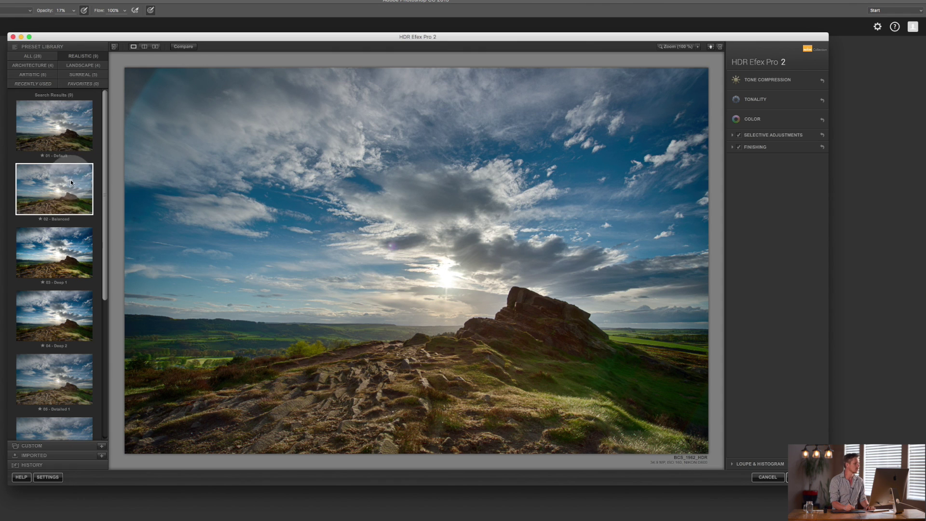
{"action": "left_click", "coordinate": [71, 183]}
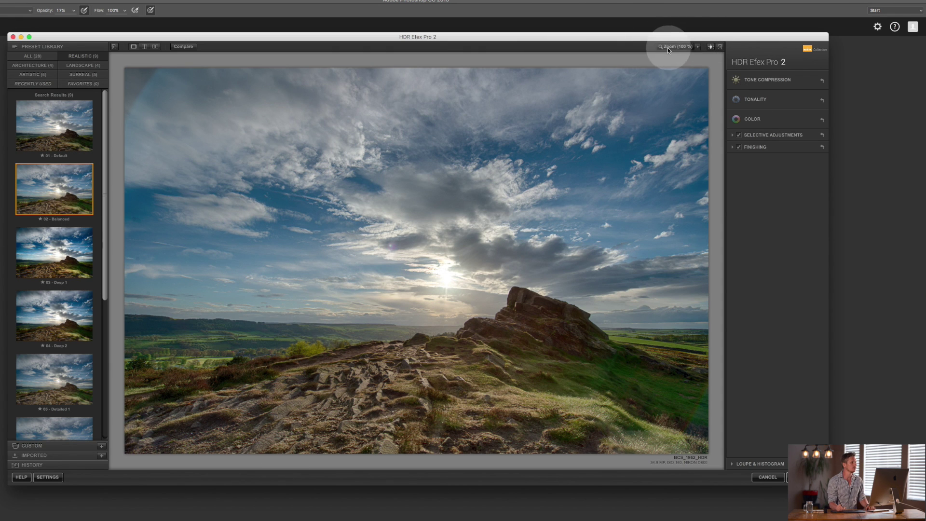
- Compare the image in the split and side-by-side views, return to the single image view, and cycle the preview background brightness
{"action": "left_click", "coordinate": [144, 46]}
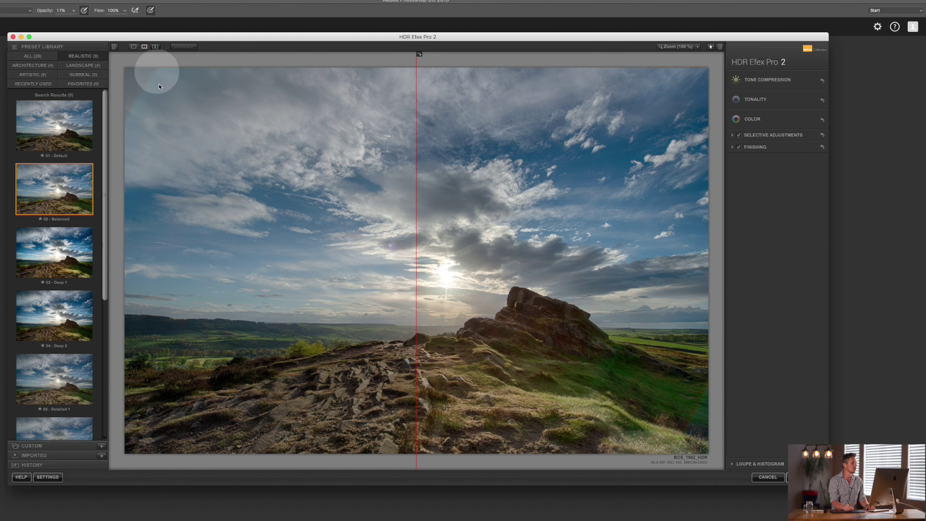
{"action": "left_click", "coordinate": [155, 46]}
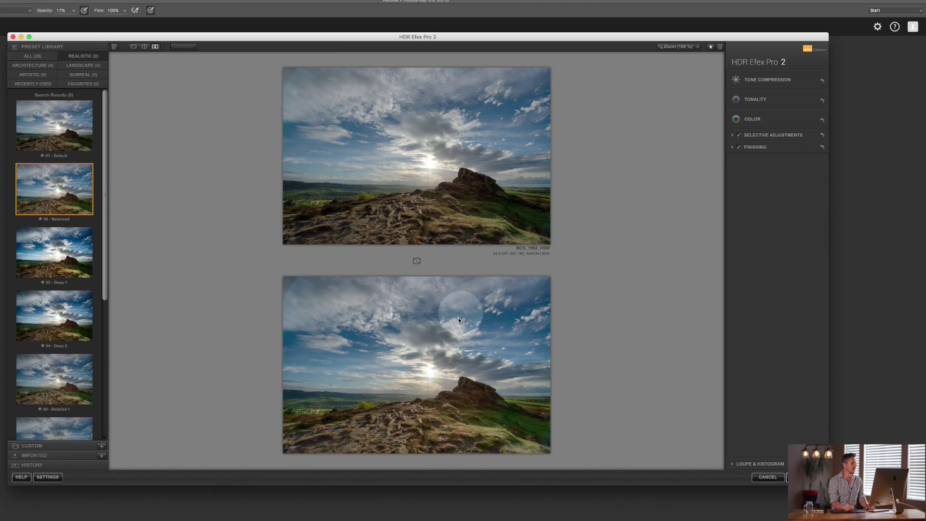
{"action": "left_click", "coordinate": [133, 47]}
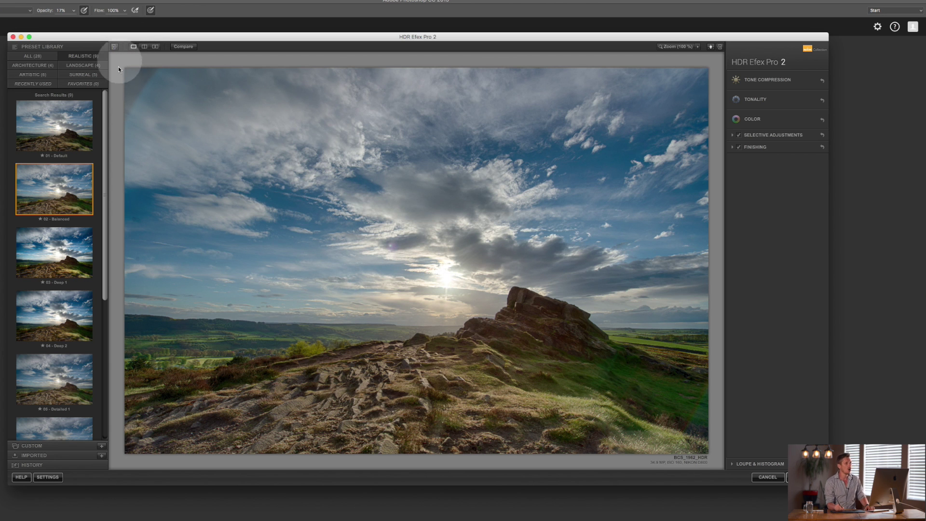
{"action": "left_click", "coordinate": [711, 47]}
{"action": "left_click", "coordinate": [711, 47]}
{"action": "left_click", "coordinate": [711, 47]}
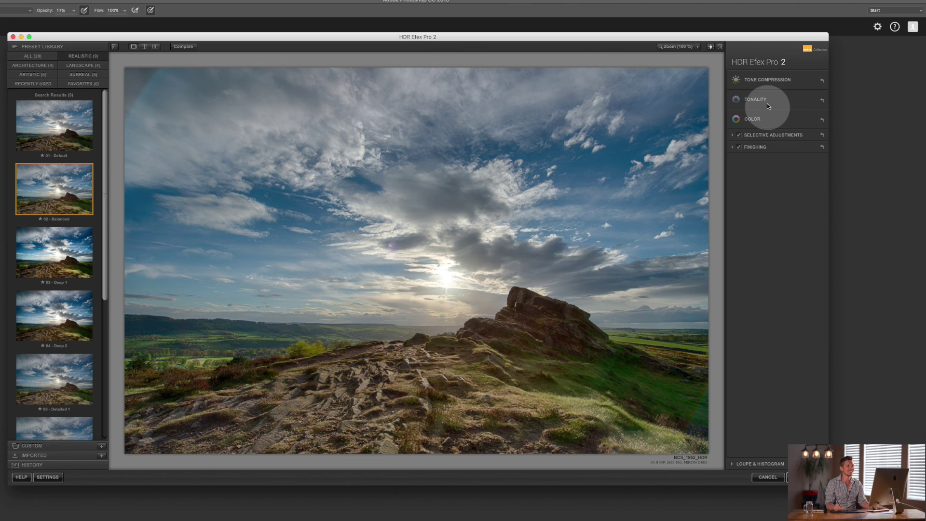
- Expand the Tone Compression, Tonality, Color and Selective Adjustments settings
{"action": "left_click", "coordinate": [791, 81]}
{"action": "left_click", "coordinate": [780, 157]}
{"action": "left_click", "coordinate": [766, 275]}
{"action": "left_click", "coordinate": [806, 351]}
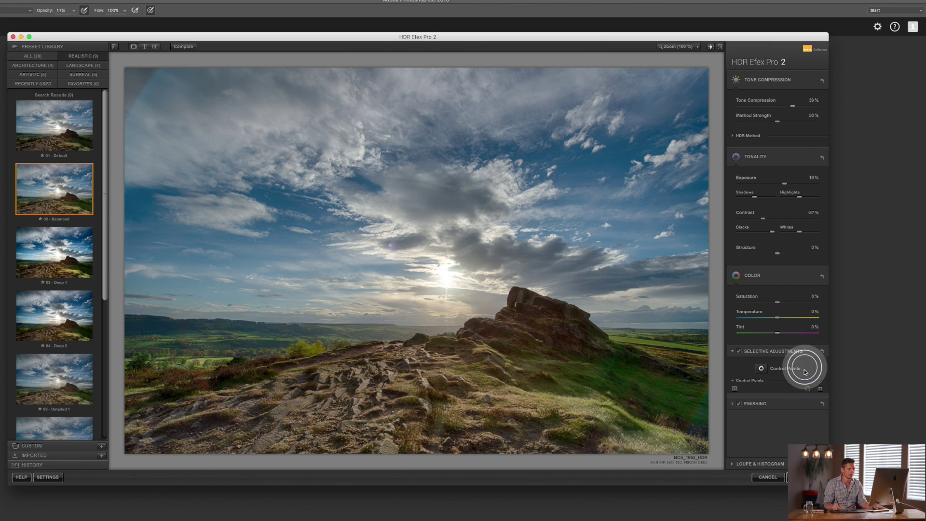
- Expand the Finishing section and the HDR Method options under Tone Compression
{"action": "left_click", "coordinate": [795, 429]}
{"action": "scroll", "coordinate": [820, 410], "scroll_direction": "down", "scroll_amount": 2}
{"action": "left_click_drag", "start_coordinate": [825, 398], "coordinate": [821, 325]}
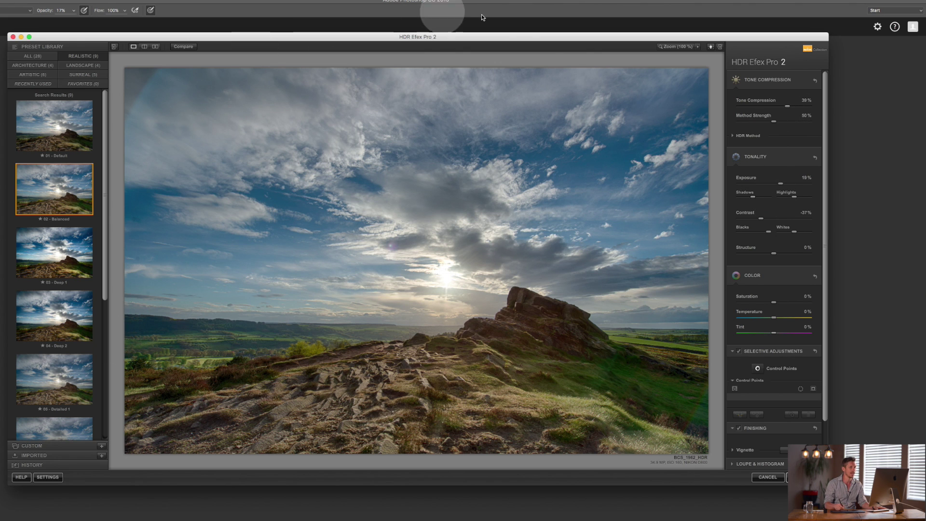
{"action": "left_click", "coordinate": [733, 136]}
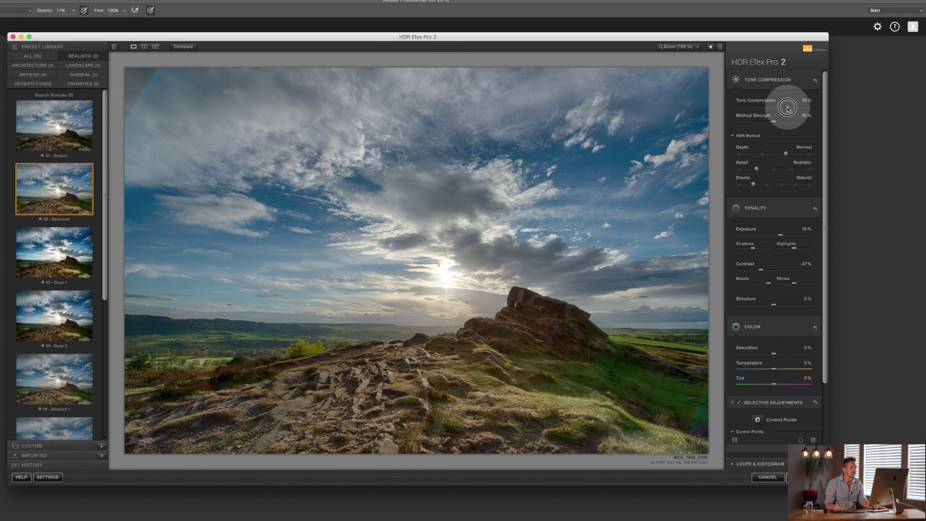
- Try Tone Compression at about -46% and 74%, and Method Strength at 7%, 83%, 0% and 40%
{"action": "left_click_drag", "start_coordinate": [788, 107], "coordinate": [756, 104]}
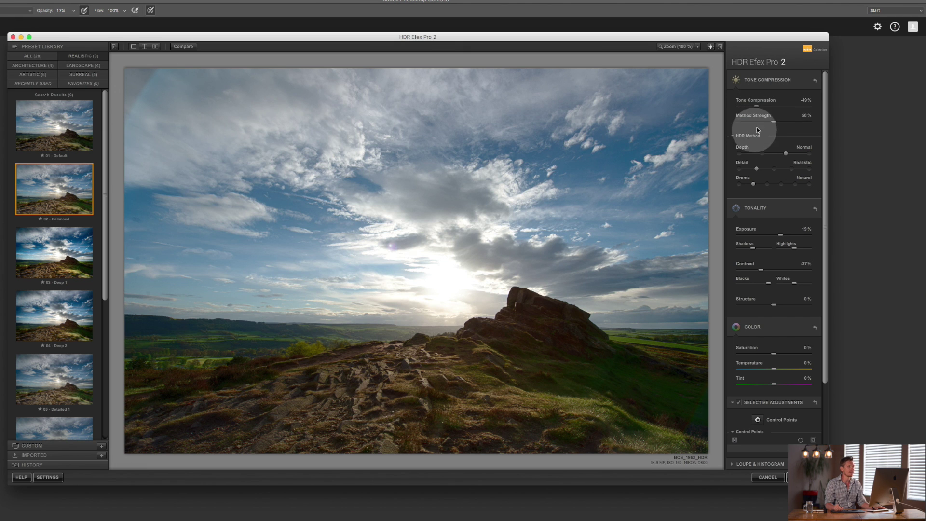
{"action": "left_click_drag", "start_coordinate": [757, 105], "coordinate": [807, 107]}
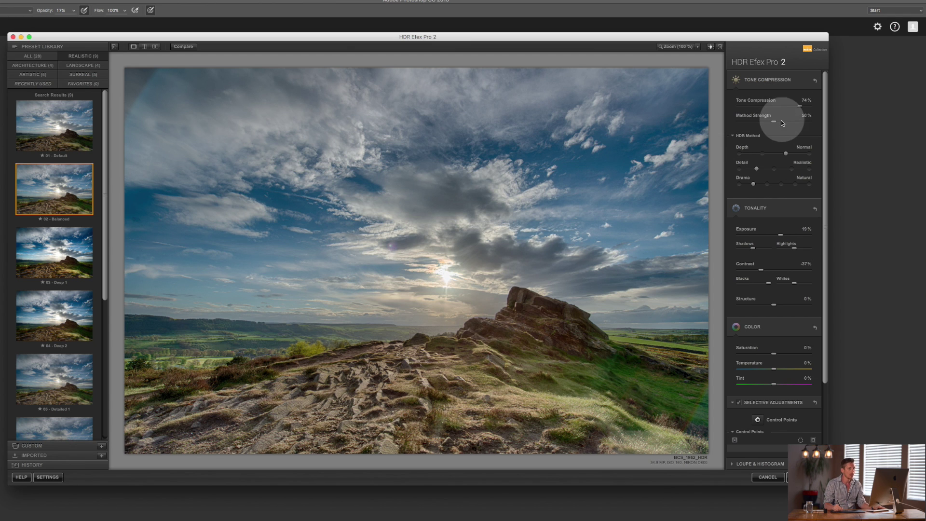
{"action": "left_click_drag", "start_coordinate": [775, 123], "coordinate": [744, 122]}
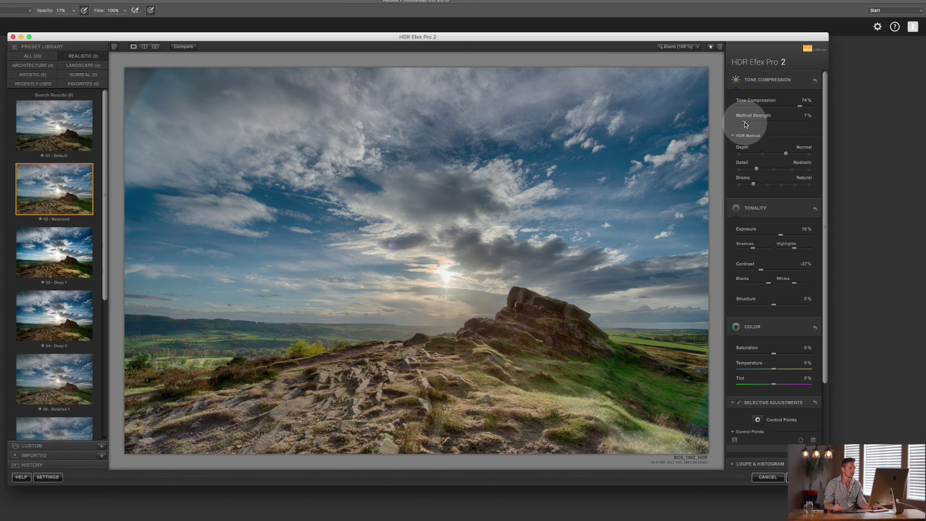
{"action": "left_click_drag", "start_coordinate": [747, 123], "coordinate": [801, 126]}
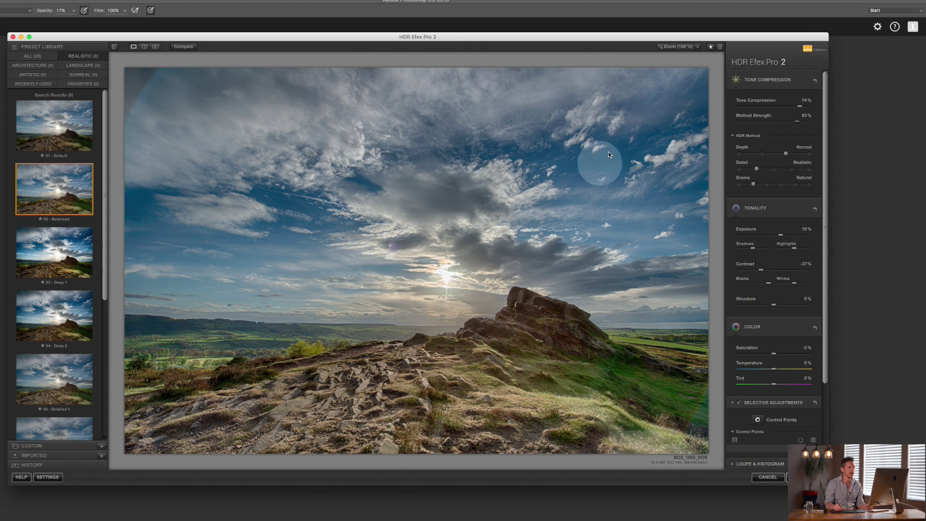
{"action": "left_click_drag", "start_coordinate": [796, 121], "coordinate": [746, 123]}
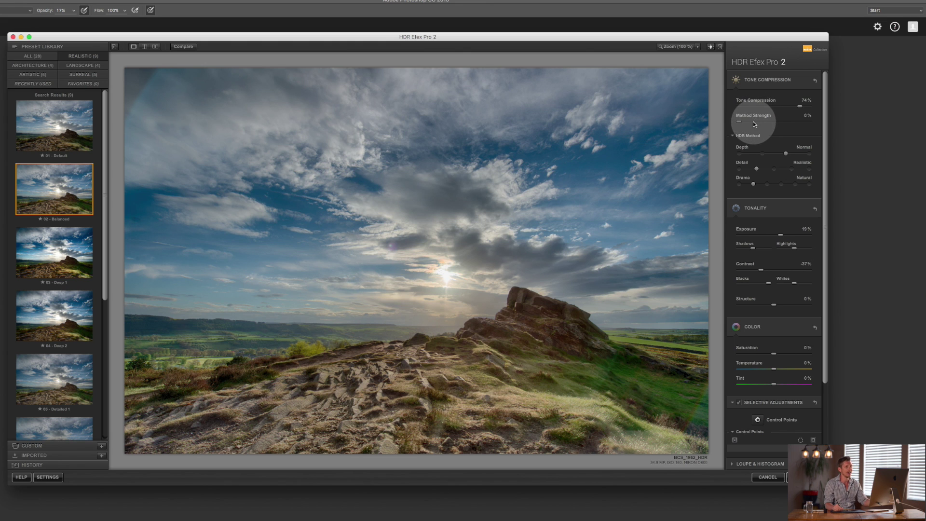
{"action": "left_click", "coordinate": [770, 121]}
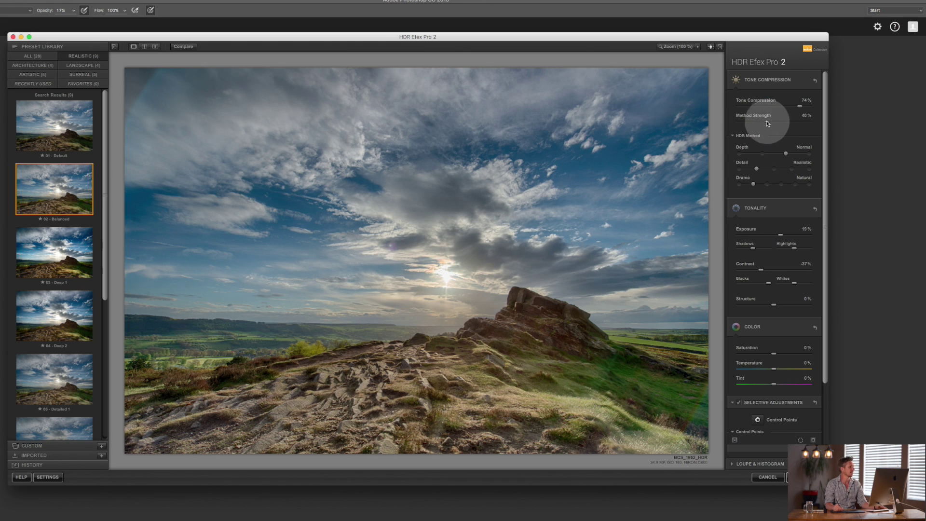
- Set Tone Compression to 45% and Method Strength to 70%
{"action": "left_click", "coordinate": [744, 140]}
{"action": "left_click_drag", "start_coordinate": [784, 106], "coordinate": [789, 114]}
{"action": "left_click", "coordinate": [790, 121]}
{"action": "left_click_drag", "start_coordinate": [790, 122], "coordinate": [788, 121]}
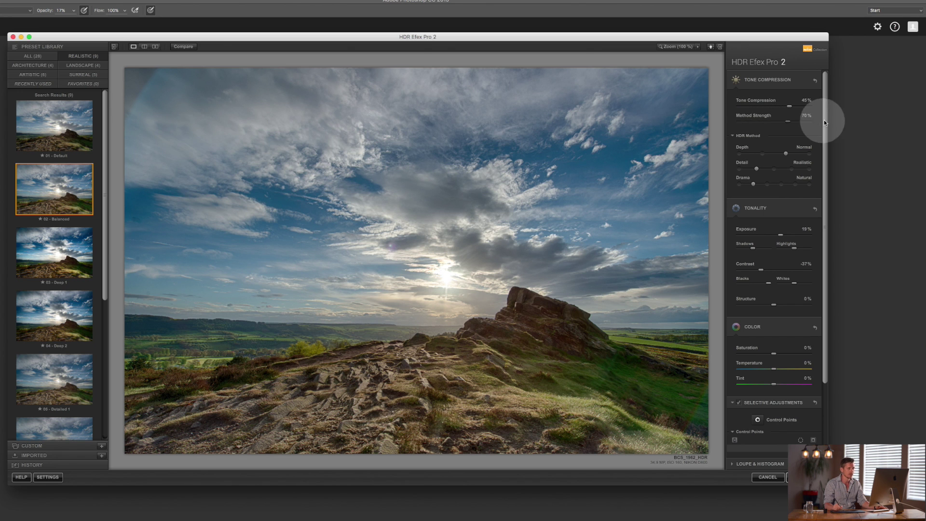
- Compare the Subtle, Strong and Normal options for the HDR Method Depth, and set Depth to Subtle
{"action": "left_click_drag", "start_coordinate": [741, 154], "coordinate": [764, 153]}
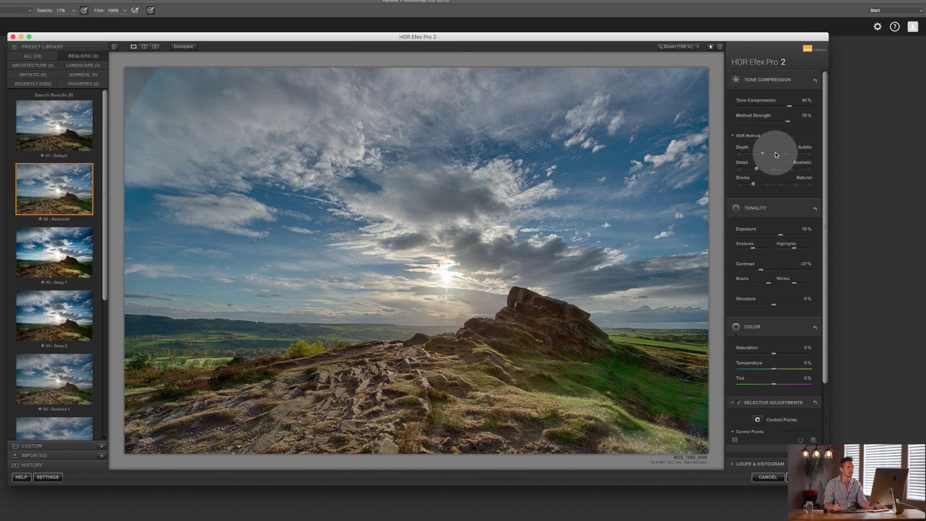
{"action": "left_click", "coordinate": [809, 154]}
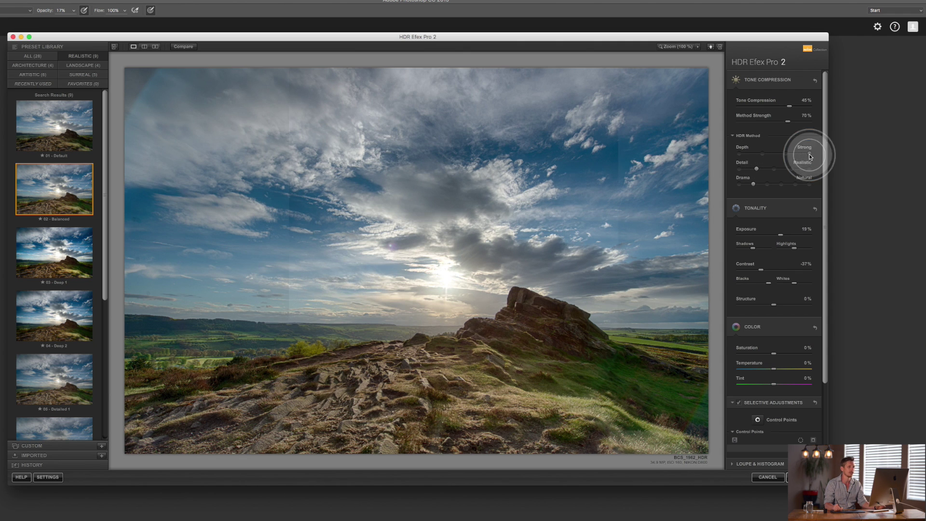
{"action": "left_click", "coordinate": [786, 155]}
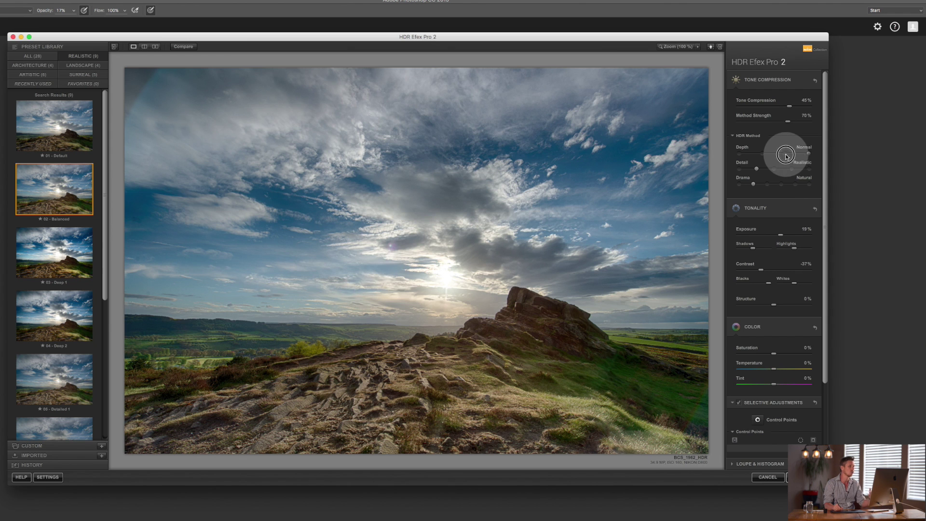
{"action": "left_click", "coordinate": [763, 154]}
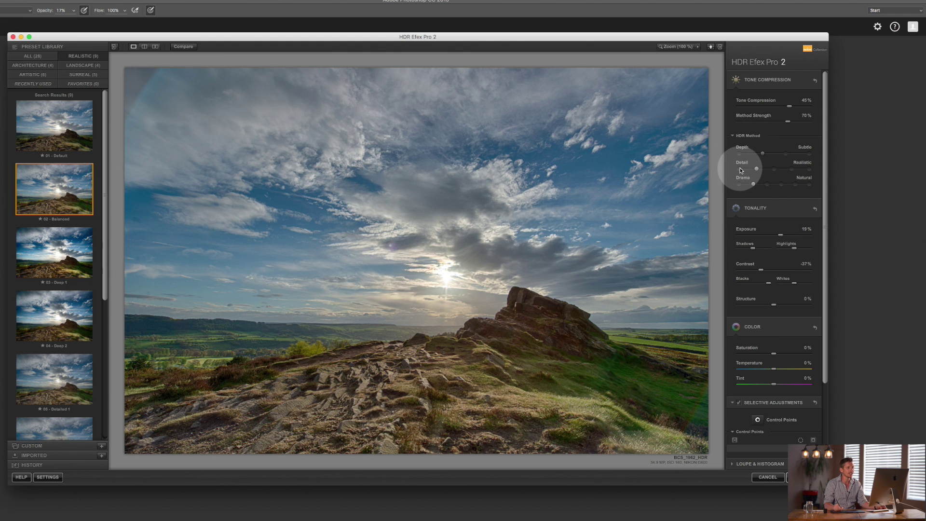
- Try the Grungy and Soft options for the HDR Method Detail, and return Detail to Realistic
{"action": "left_click", "coordinate": [798, 169]}
{"action": "left_click", "coordinate": [809, 169]}
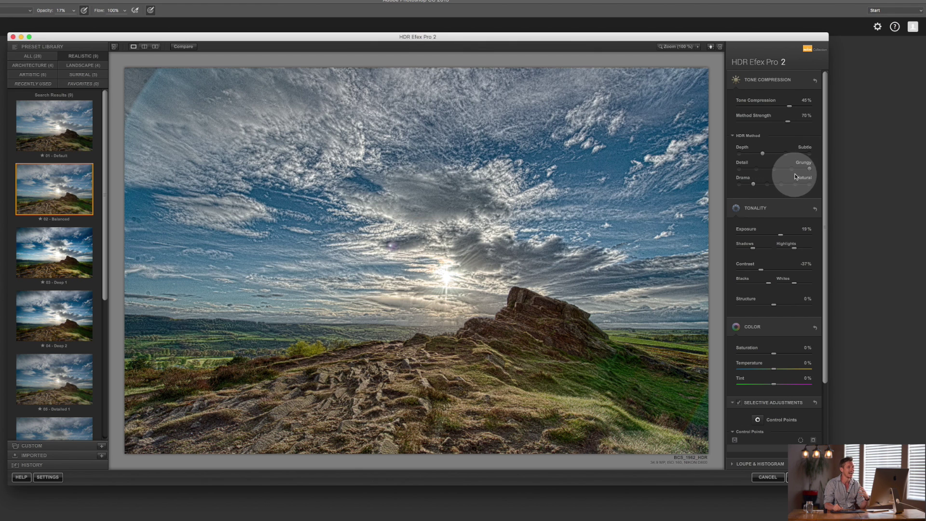
{"action": "left_click", "coordinate": [738, 170]}
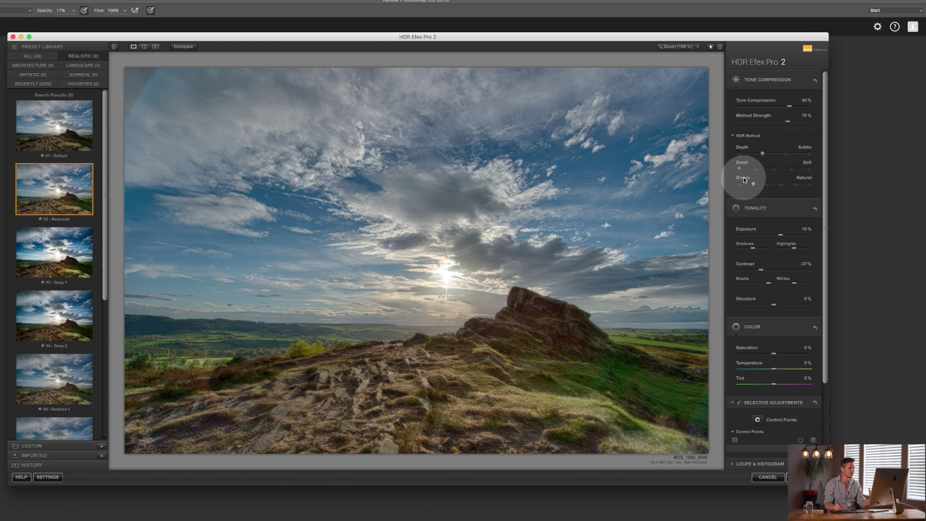
{"action": "left_click", "coordinate": [757, 170]}
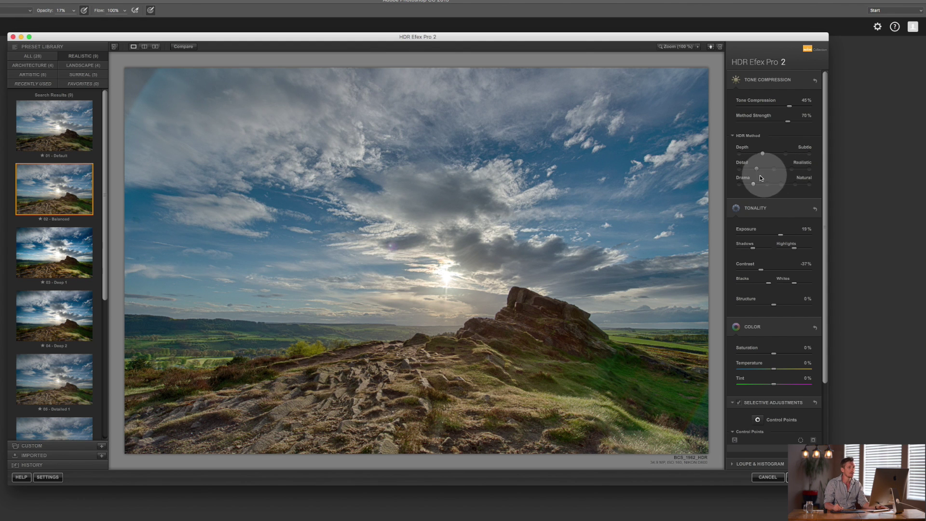
- Compare the Sharp, Grainy and Natural options for the HDR Method Drama, and set Drama to Deep
{"action": "left_click", "coordinate": [754, 184]}
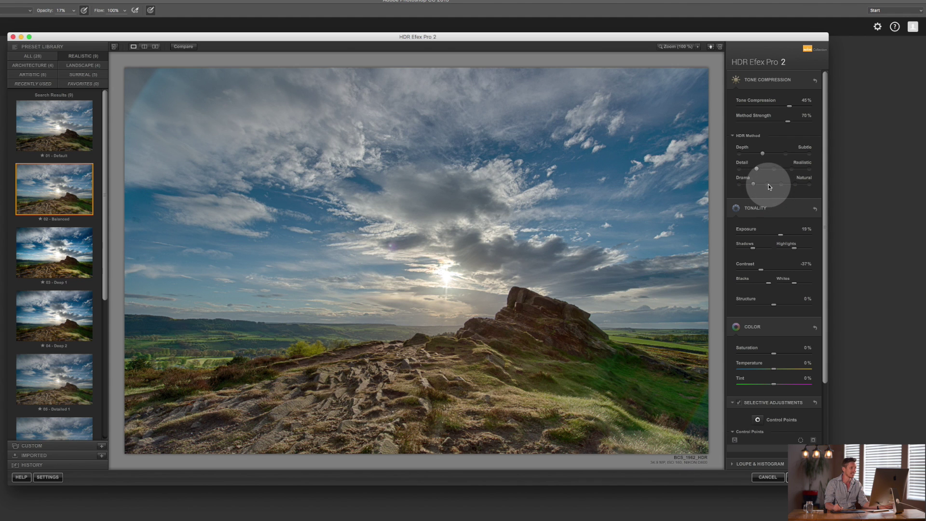
{"action": "left_click", "coordinate": [795, 184]}
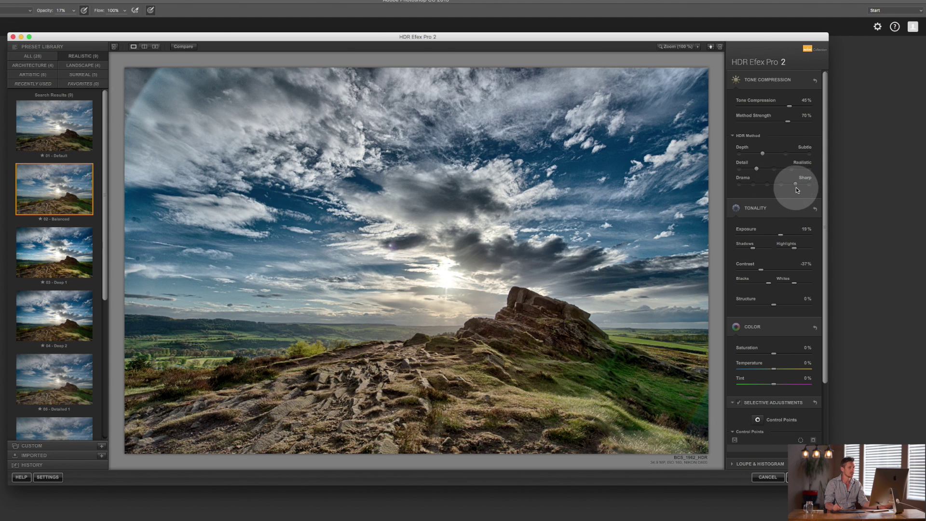
{"action": "left_click", "coordinate": [808, 187]}
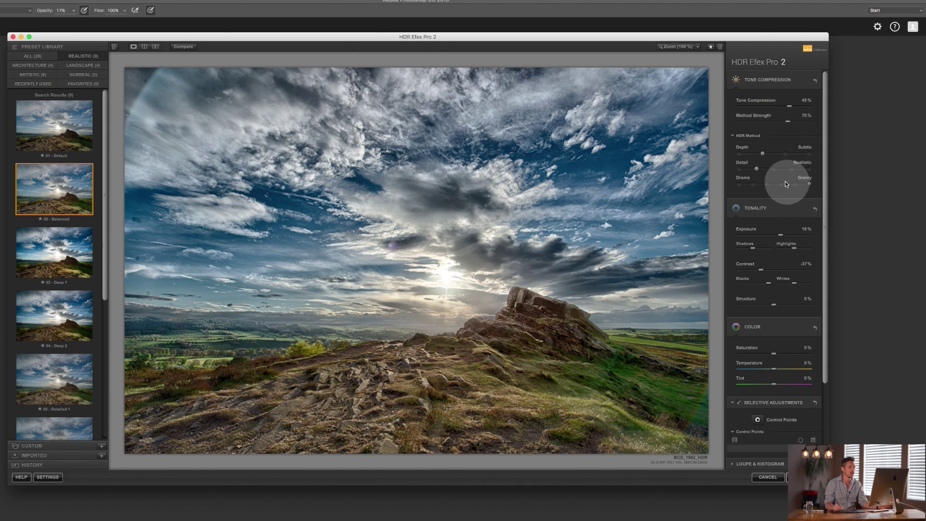
{"action": "left_click", "coordinate": [761, 186]}
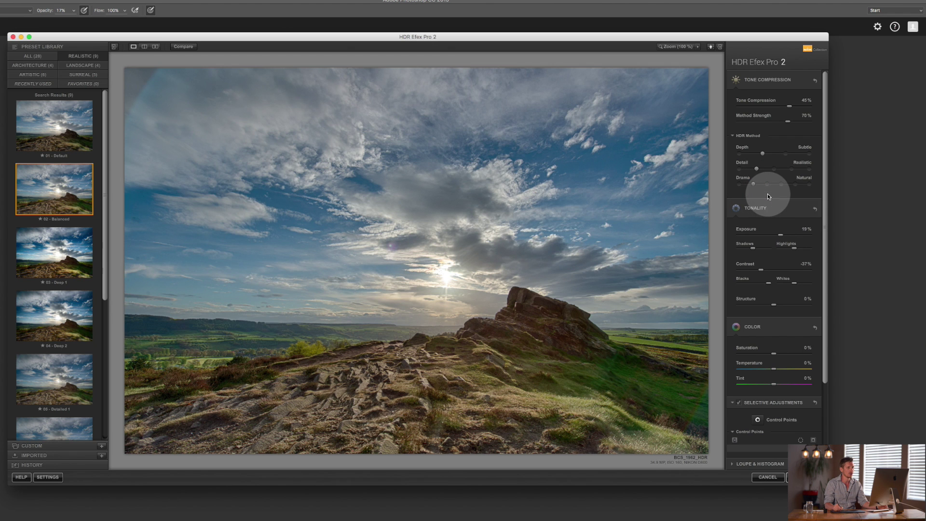
{"action": "left_click", "coordinate": [768, 186]}
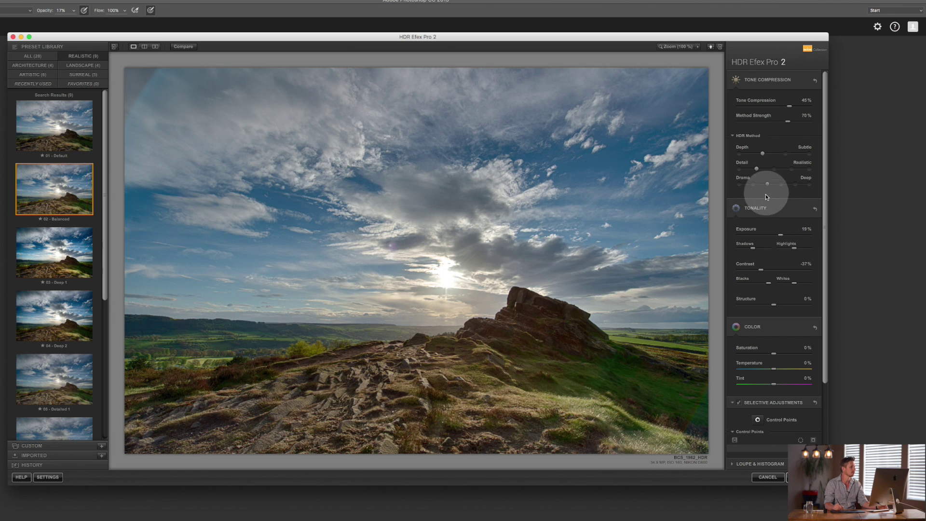
- Set the Exposure in the Tonality settings to 30%
{"action": "left_click_drag", "start_coordinate": [826, 150], "coordinate": [829, 214]}
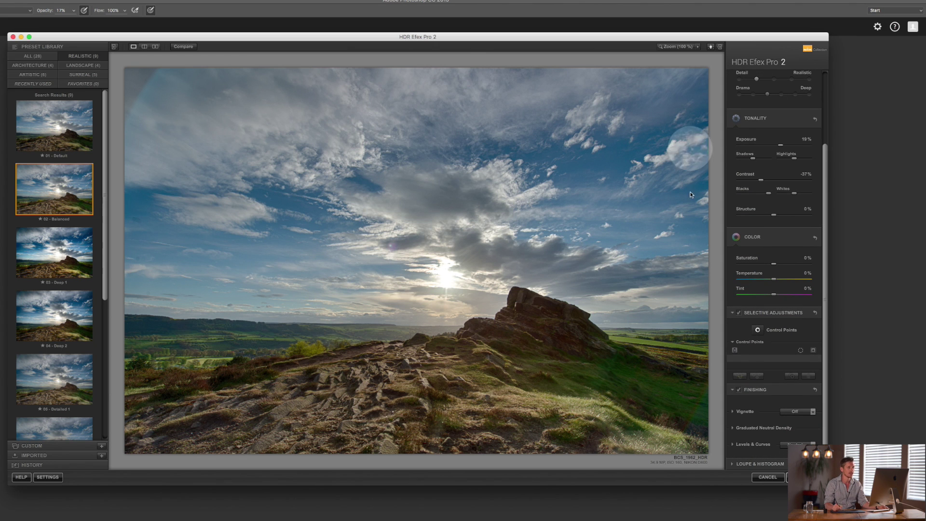
{"action": "mouse_move", "coordinate": [784, 146]}
{"action": "left_mouse_down"}
{"action": "mouse_move", "coordinate": [764, 145]}
{"action": "mouse_move", "coordinate": [795, 147]}
{"action": "mouse_move", "coordinate": [766, 140]}
{"action": "left_mouse_up"}
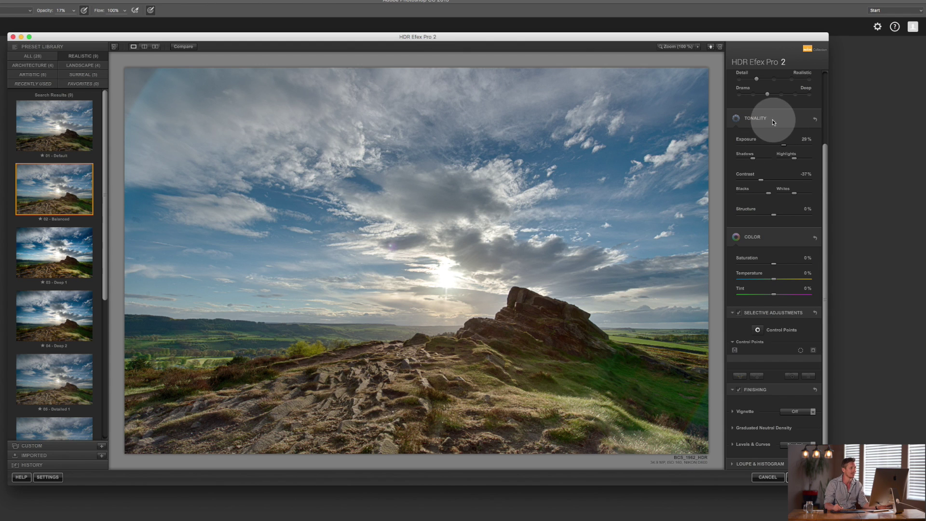
{"action": "left_click", "coordinate": [788, 147]}
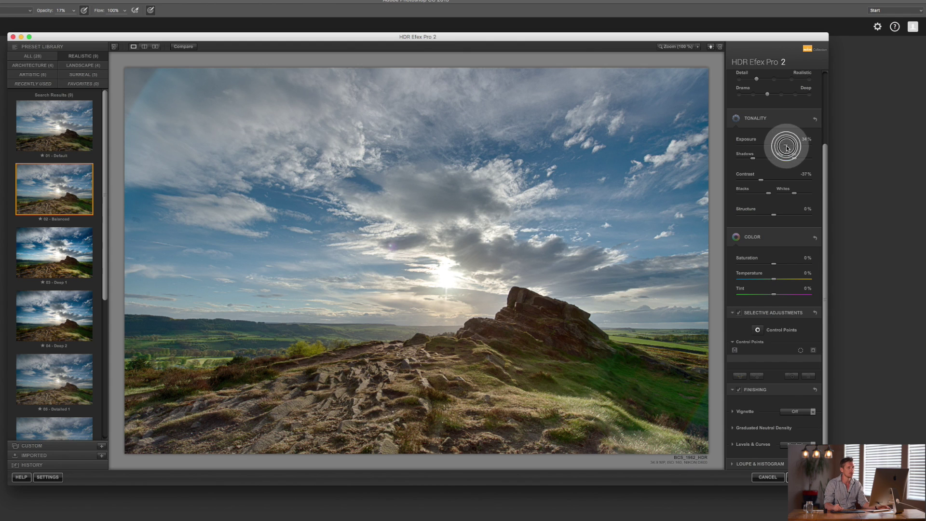
- Raise the Shadows slightly and test lower and higher Highlights values, settling on slightly reduced Highlights
{"action": "mouse_move", "coordinate": [756, 161]}
{"action": "left_mouse_down"}
{"action": "mouse_move", "coordinate": [740, 157]}
{"action": "mouse_move", "coordinate": [774, 160]}
{"action": "mouse_move", "coordinate": [759, 159]}
{"action": "left_mouse_up"}
{"action": "left_click", "coordinate": [785, 161]}
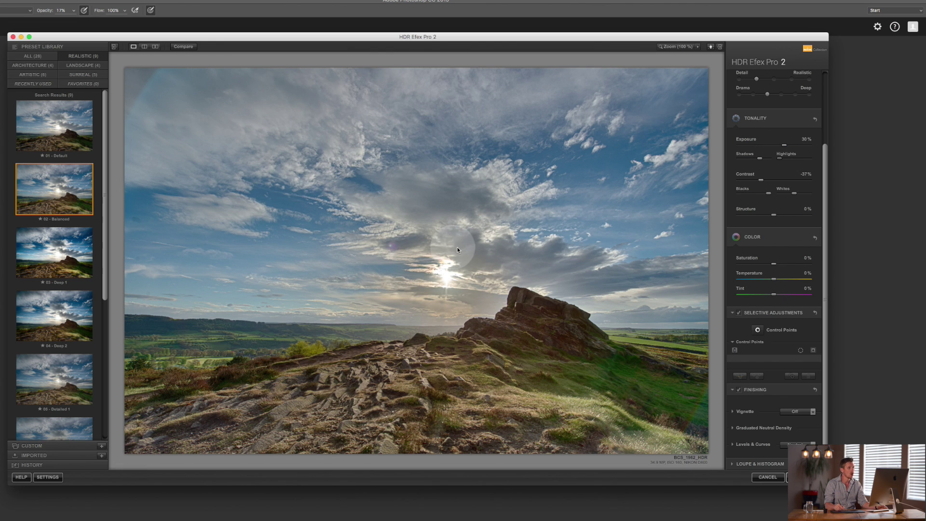
{"action": "left_click", "coordinate": [796, 159]}
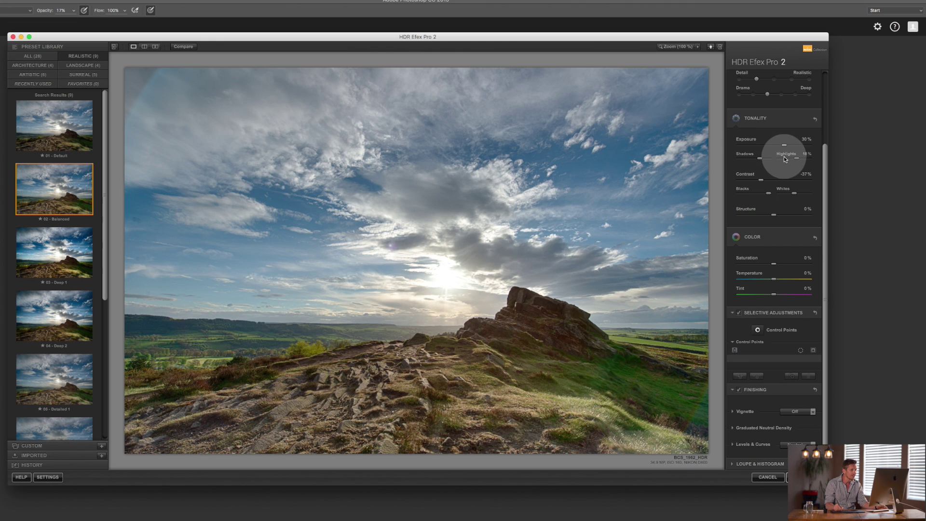
{"action": "left_click", "coordinate": [785, 158]}
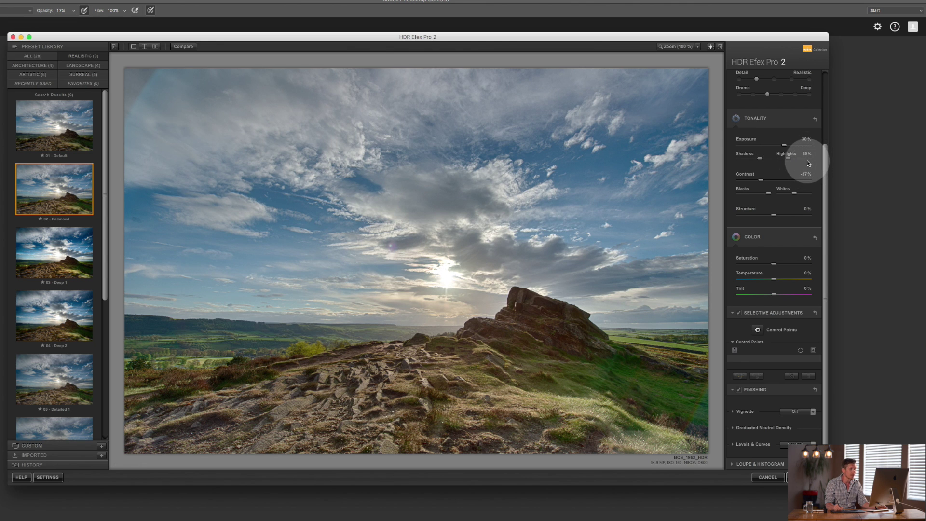
{"action": "left_click", "coordinate": [799, 159]}
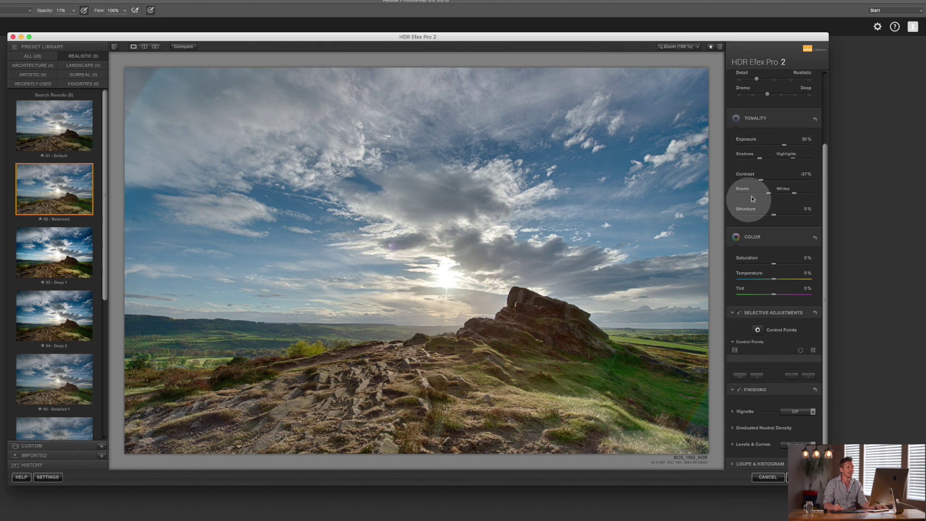
- Raise Contrast to about -8%, deepen the Blacks and lift the Whites slightly, and set Structure to 13%
{"action": "mouse_move", "coordinate": [764, 182]}
{"action": "left_mouse_down"}
{"action": "mouse_move", "coordinate": [786, 181]}
{"action": "mouse_move", "coordinate": [771, 184]}
{"action": "left_mouse_up"}
{"action": "left_click_drag", "start_coordinate": [765, 182], "coordinate": [771, 182]}
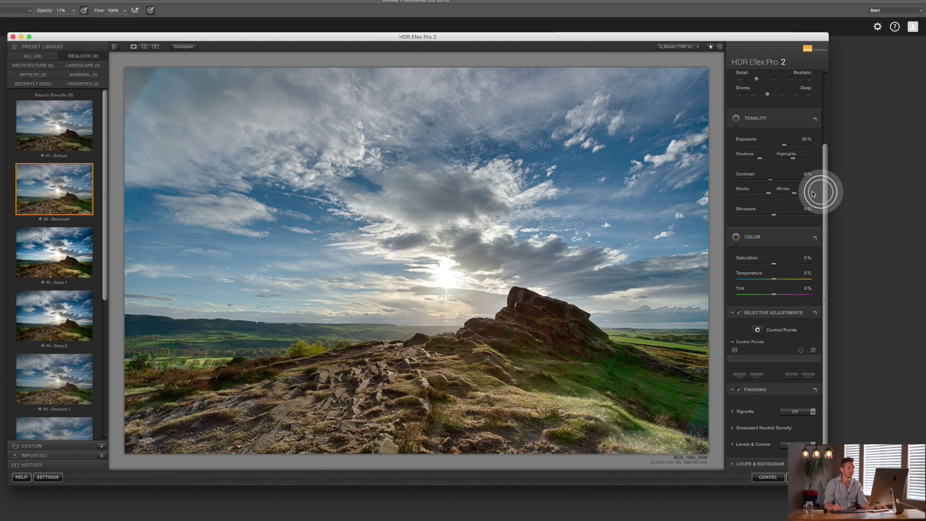
{"action": "left_click_drag", "start_coordinate": [794, 195], "coordinate": [778, 215]}
{"action": "left_click", "coordinate": [776, 214]}
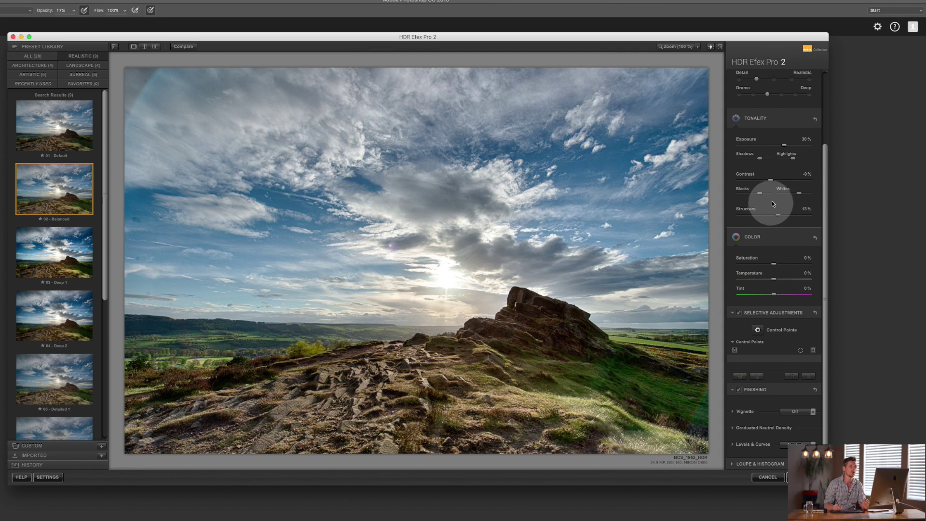
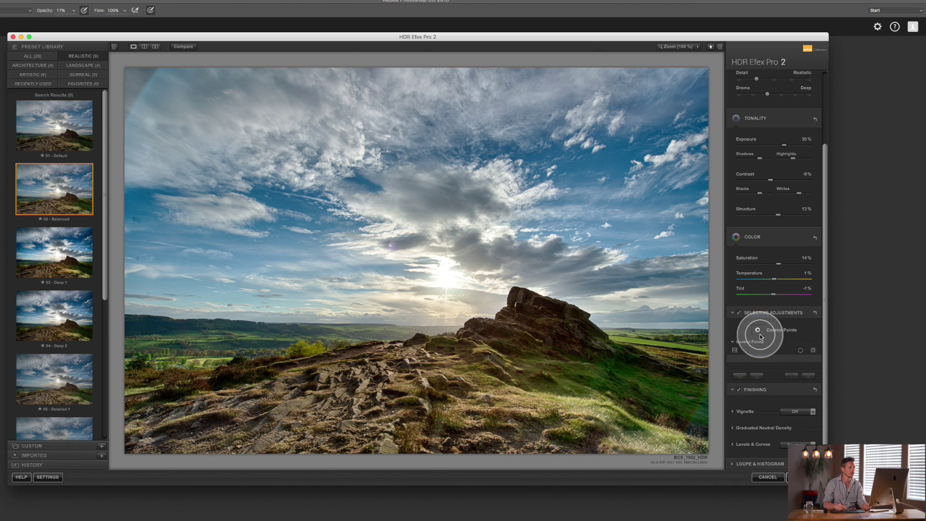
- Place a control point on the blue sky above the rock outcrop and nudge it slightly
{"action": "left_click", "coordinate": [583, 166]}
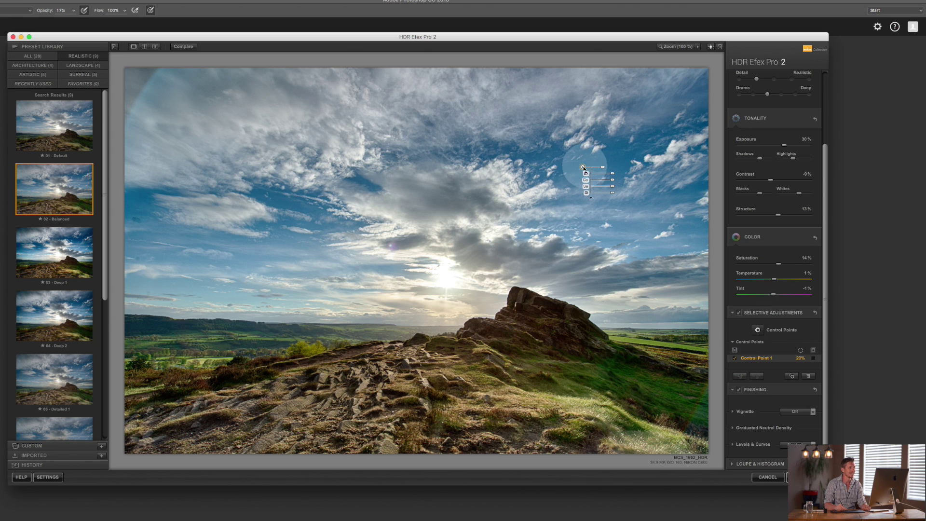
{"action": "left_click", "coordinate": [584, 165]}
{"action": "left_click_drag", "start_coordinate": [585, 167], "coordinate": [588, 168]}
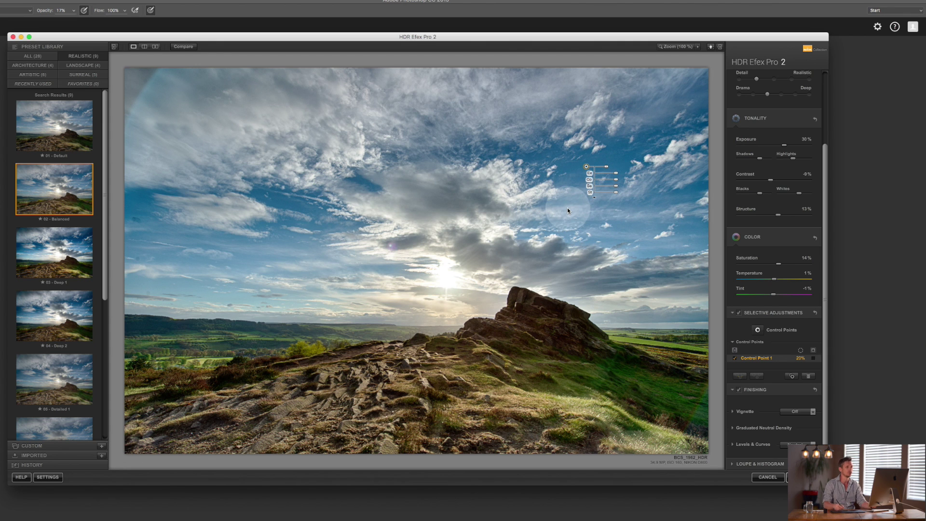
- Show the control point's mask, move the point toward the middle of the sky and enlarge its range to about 75%
{"action": "left_click", "coordinate": [815, 358]}
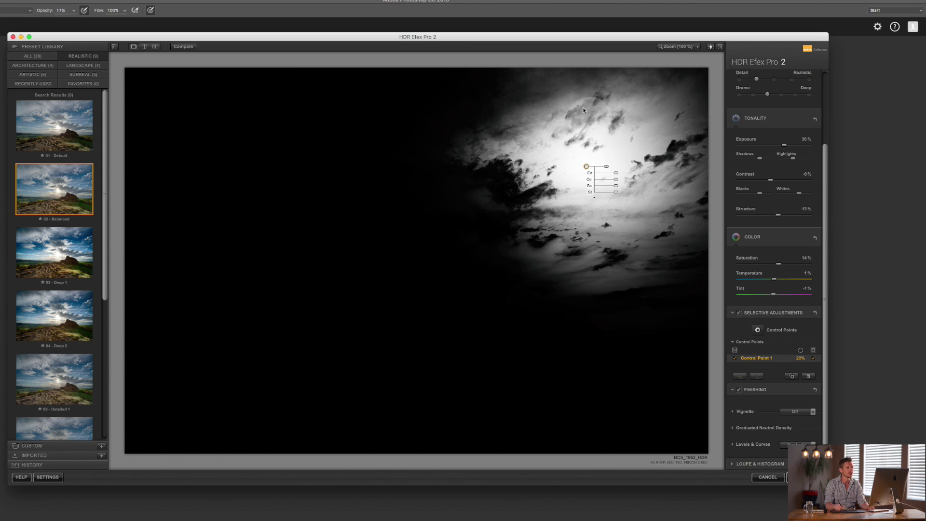
{"action": "left_click_drag", "start_coordinate": [607, 169], "coordinate": [517, 149]}
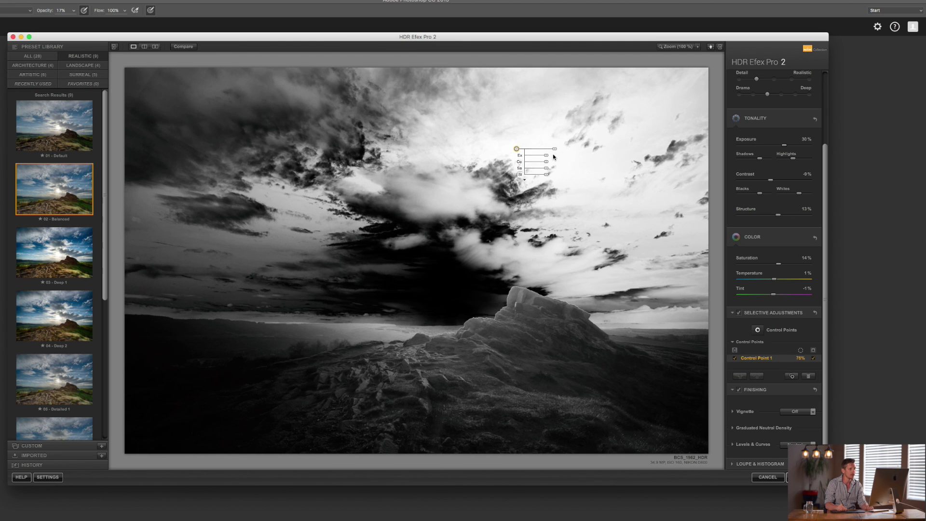
- Test a smaller range for the sky control point, move it slightly, enlarge the range to about 92% and hide its mask
{"action": "left_click_drag", "start_coordinate": [554, 151], "coordinate": [543, 148]}
{"action": "left_click_drag", "start_coordinate": [801, 358], "coordinate": [803, 361]}
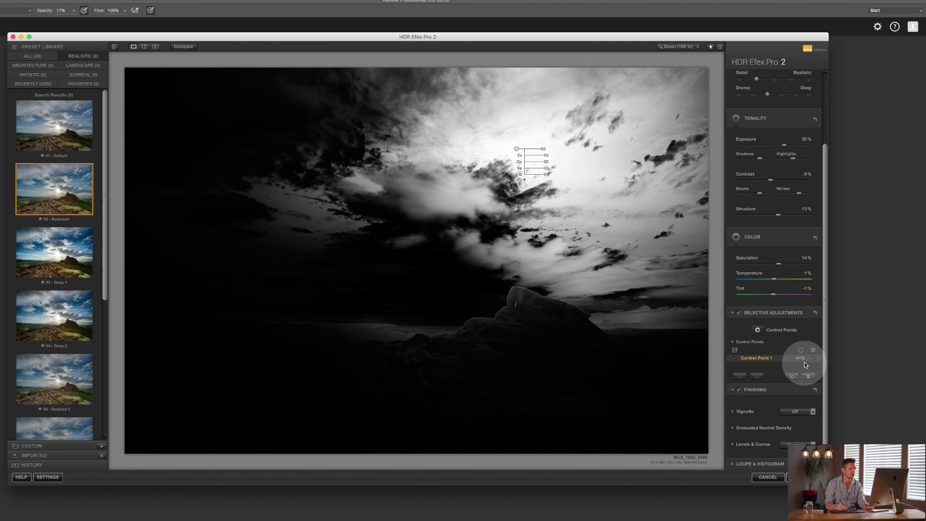
{"action": "left_click_drag", "start_coordinate": [546, 151], "coordinate": [511, 149]}
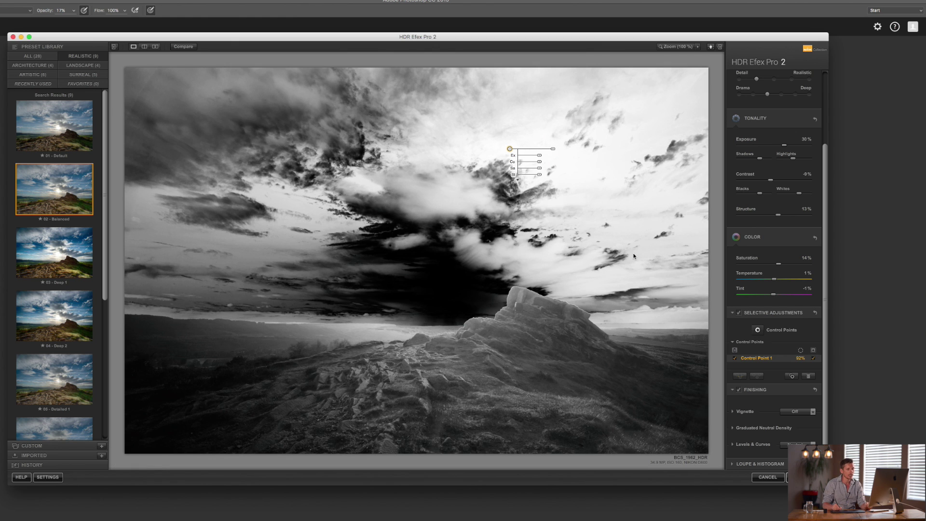
{"action": "left_click", "coordinate": [813, 358]}
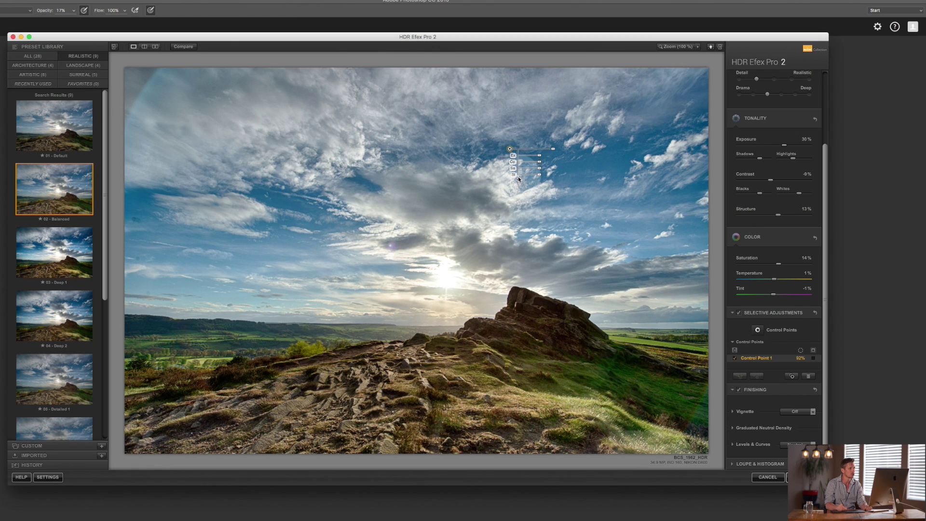
- Lower the sky point's Exposure, raise its Contrast, Saturation and Structure slightly, cool its Temperature and shift its Tint toward green
{"action": "left_click_drag", "start_coordinate": [543, 156], "coordinate": [536, 155]}
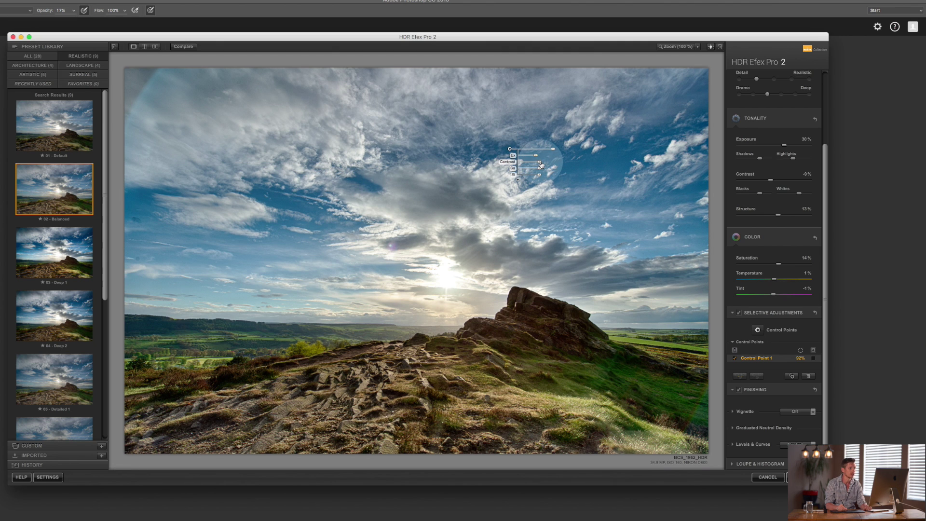
{"action": "left_click_drag", "start_coordinate": [540, 164], "coordinate": [549, 171]}
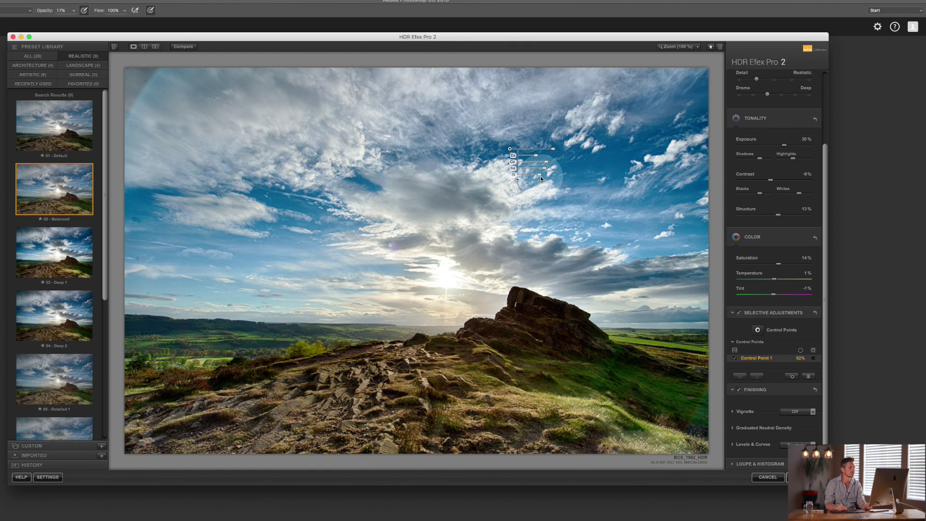
{"action": "left_click_drag", "start_coordinate": [541, 177], "coordinate": [543, 178]}
{"action": "left_click", "coordinate": [518, 179]}
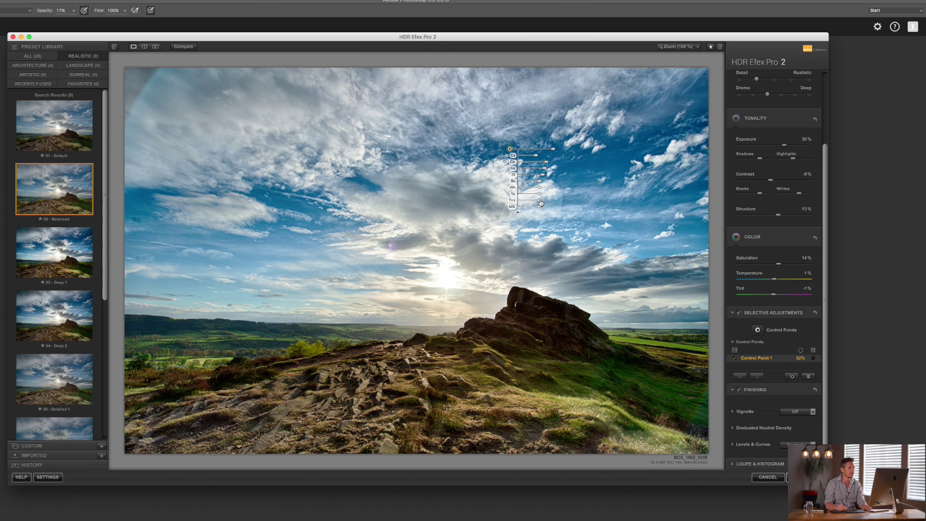
{"action": "mouse_move", "coordinate": [542, 197]}
{"action": "left_mouse_down"}
{"action": "mouse_move", "coordinate": [529, 199]}
{"action": "mouse_move", "coordinate": [537, 202]}
{"action": "left_mouse_up"}
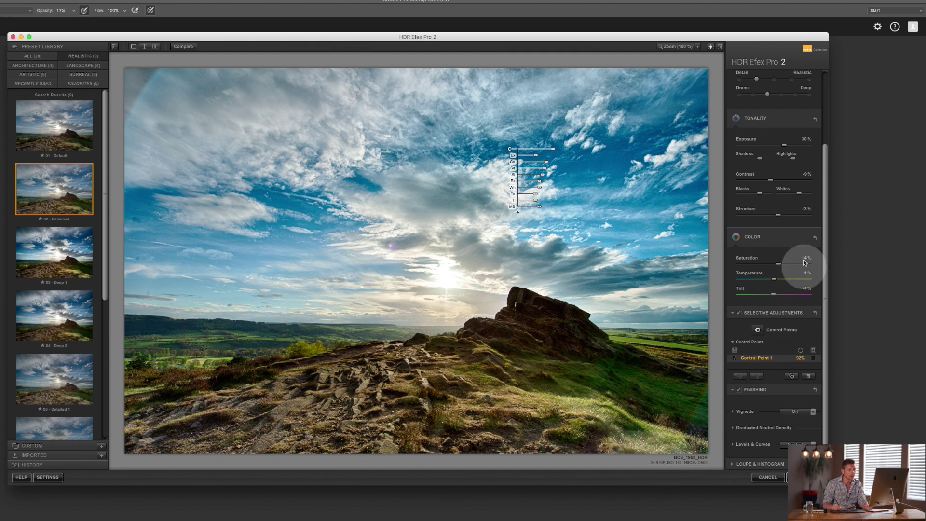
- Place a control point on the sun, set its range to about 35% while viewing the mask, raise Exposure slightly and fine-tune its position
{"action": "left_click", "coordinate": [757, 331]}
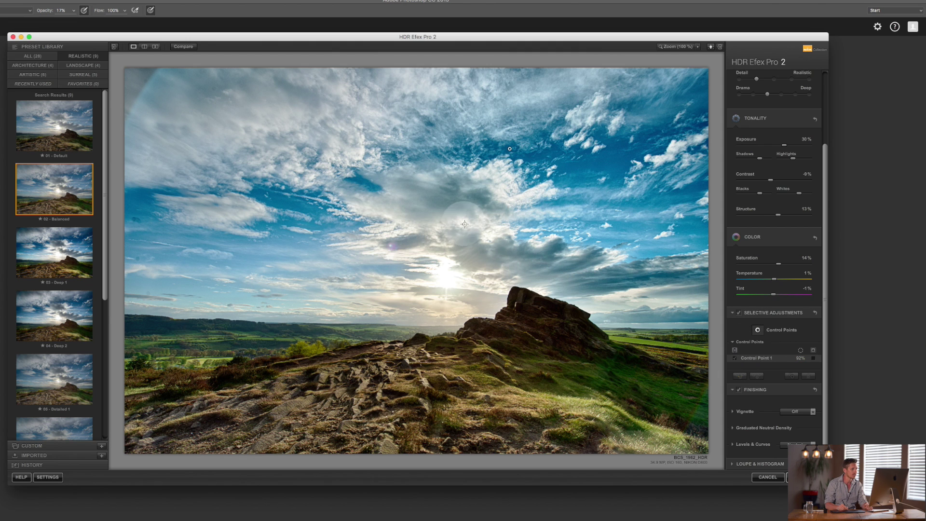
{"action": "left_click", "coordinate": [446, 279]}
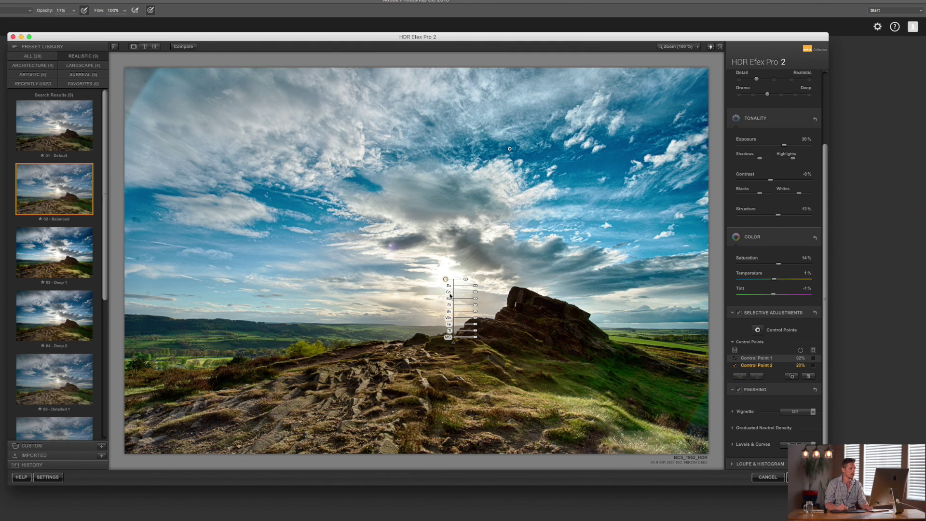
{"action": "left_click", "coordinate": [814, 358]}
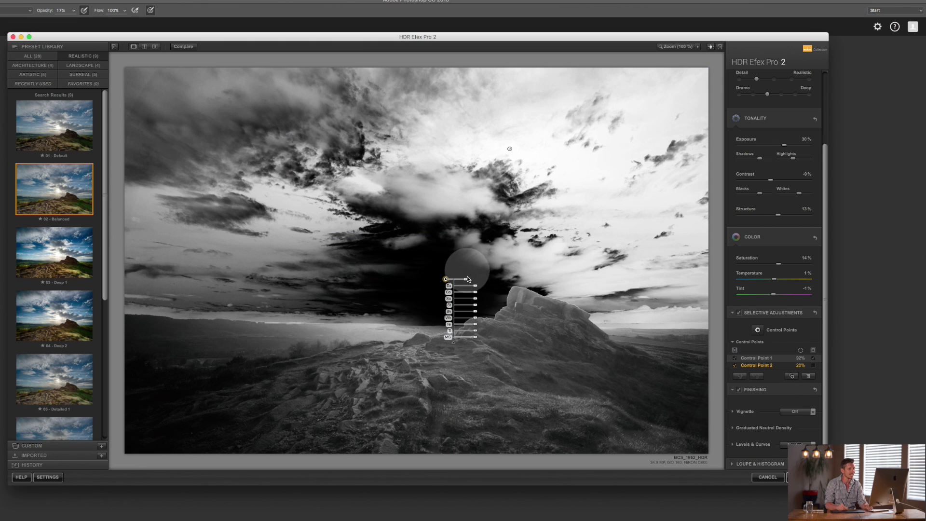
{"action": "left_click_drag", "start_coordinate": [465, 279], "coordinate": [442, 290]}
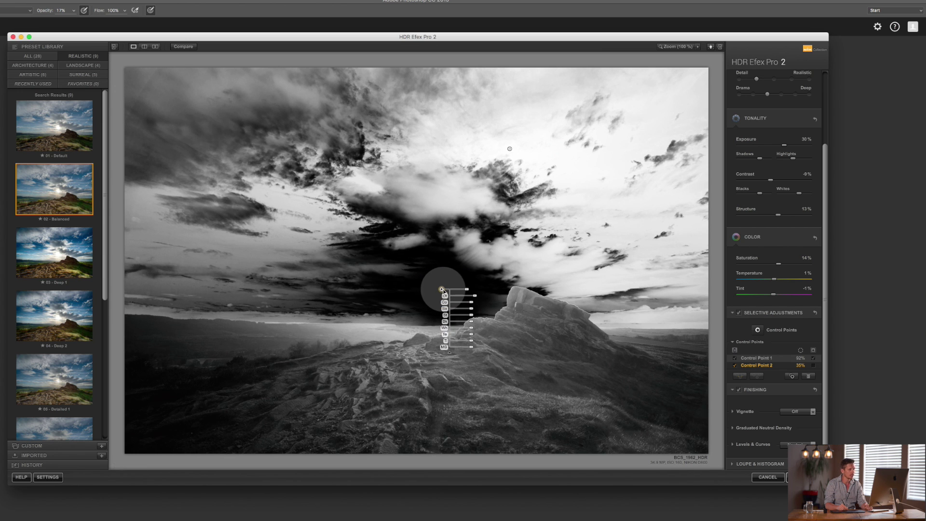
{"action": "left_click_drag", "start_coordinate": [444, 289], "coordinate": [447, 289]}
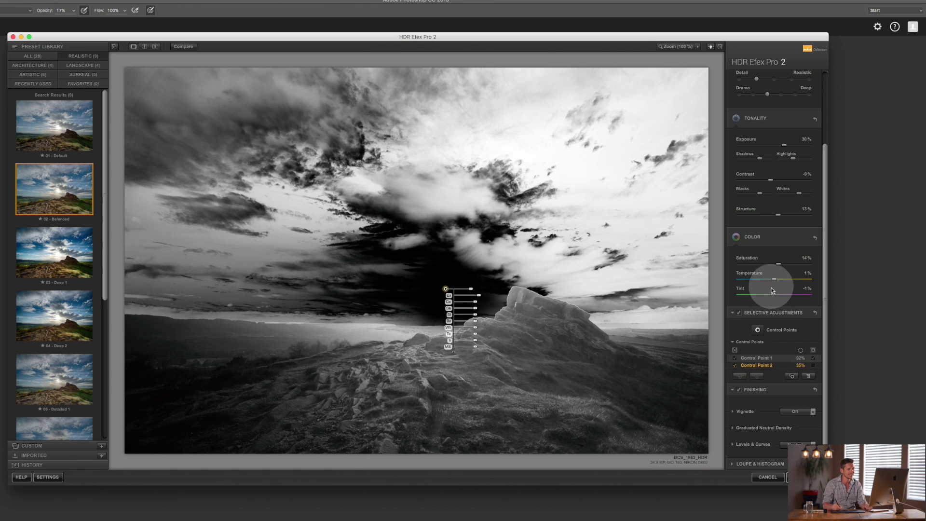
{"action": "left_click", "coordinate": [813, 358]}
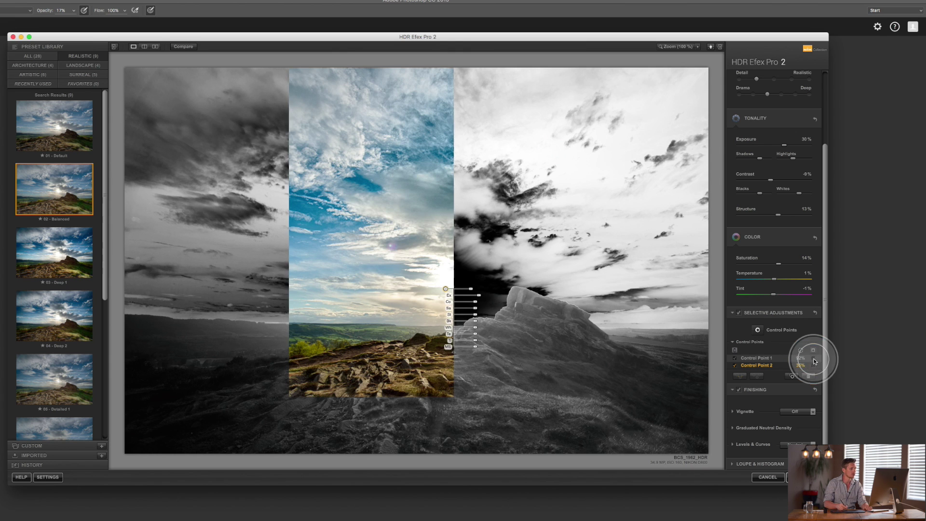
{"action": "left_click_drag", "start_coordinate": [445, 289], "coordinate": [448, 283]}
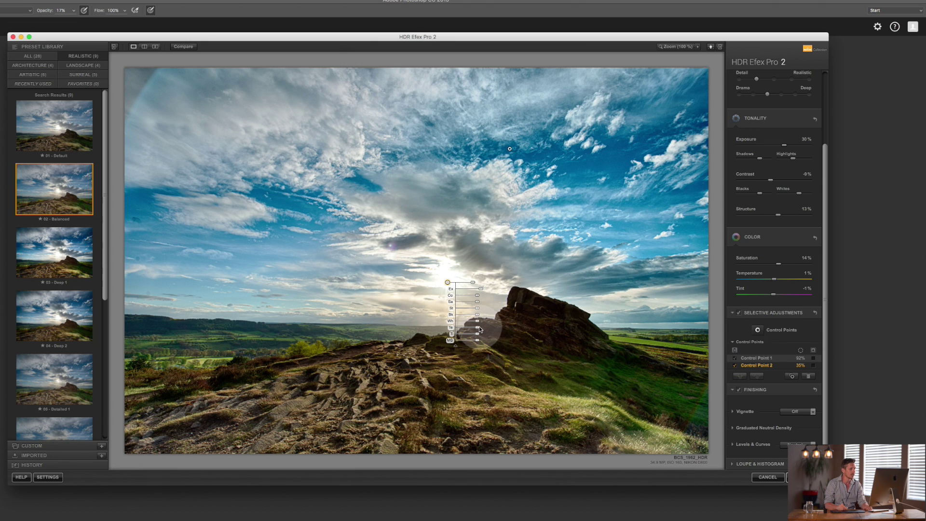
- Warm the sun point's Temperature, enlarge its range to about 71% and shift its Tint slightly toward magenta
{"action": "left_click_drag", "start_coordinate": [479, 331], "coordinate": [487, 331]}
{"action": "left_click_drag", "start_coordinate": [473, 284], "coordinate": [484, 283]}
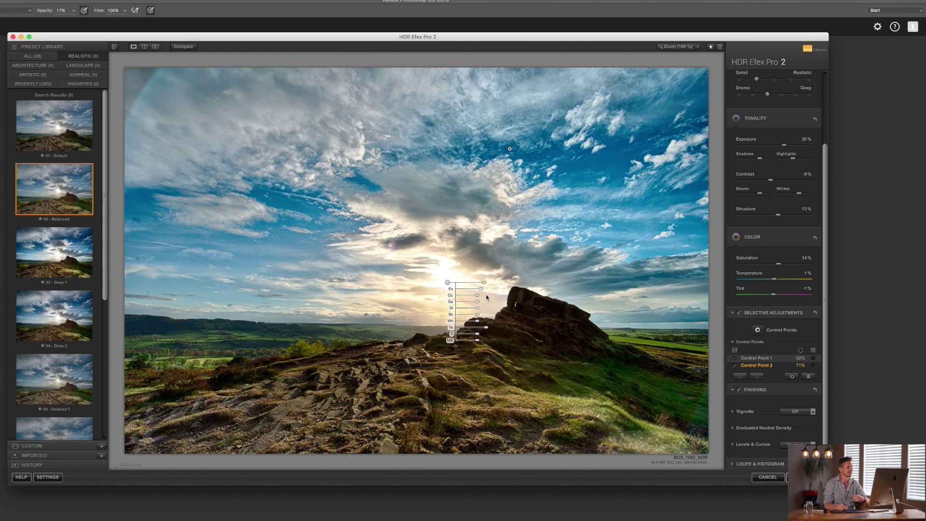
{"action": "left_click_drag", "start_coordinate": [478, 334], "coordinate": [483, 337]}
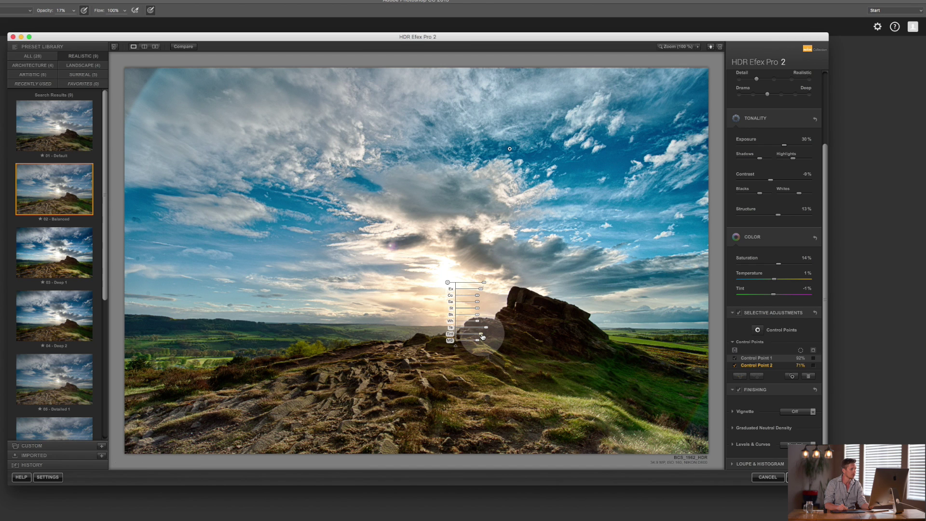
{"action": "left_click_drag", "start_coordinate": [481, 338], "coordinate": [485, 336]}
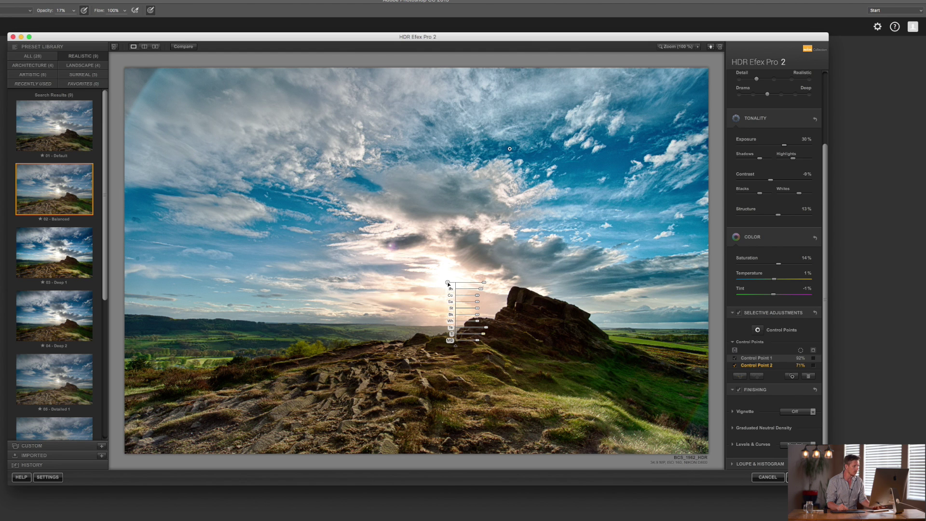
- Duplicate the sun's control point onto the rock outcrop, shrink the copy's range to about 19% and fine-tune its Temperature and Tint
{"action": "left_click_drag", "start_coordinate": [448, 284], "coordinate": [512, 296]}
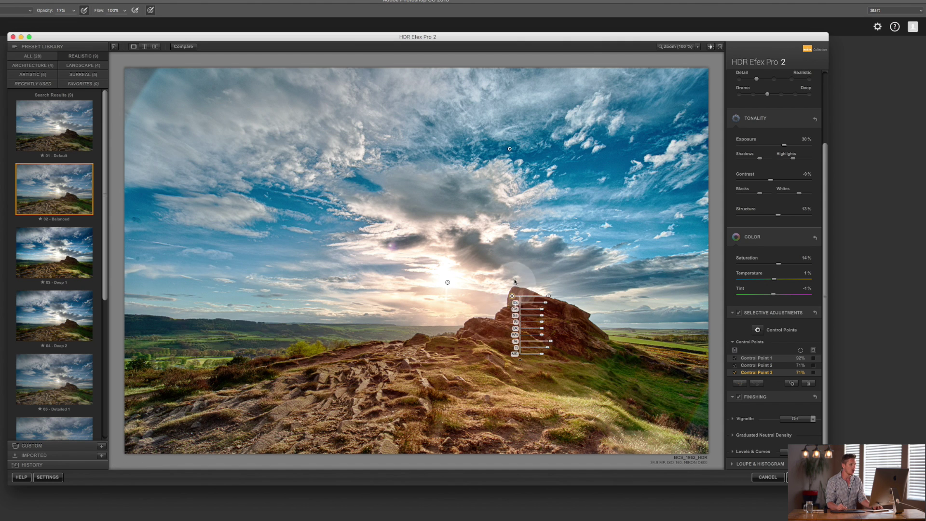
{"action": "left_click_drag", "start_coordinate": [549, 298], "coordinate": [509, 307]}
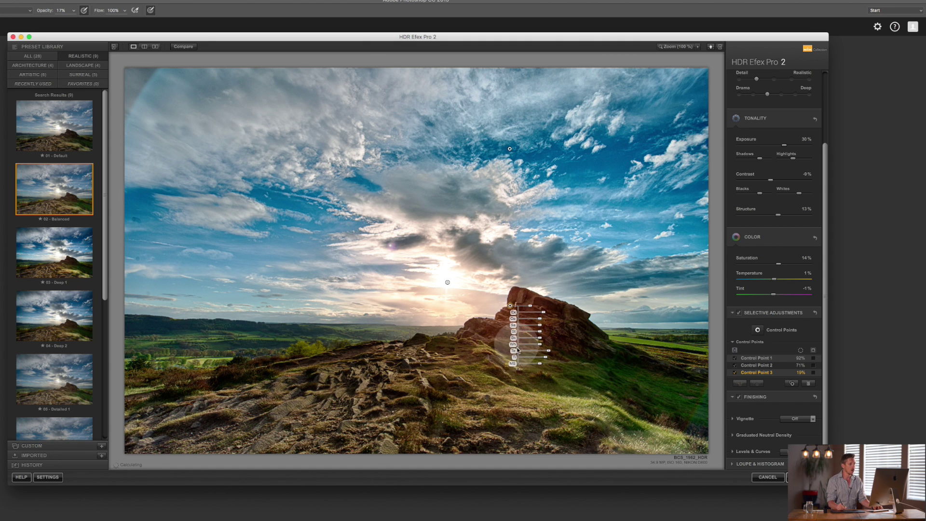
{"action": "left_click_drag", "start_coordinate": [548, 357], "coordinate": [546, 355]}
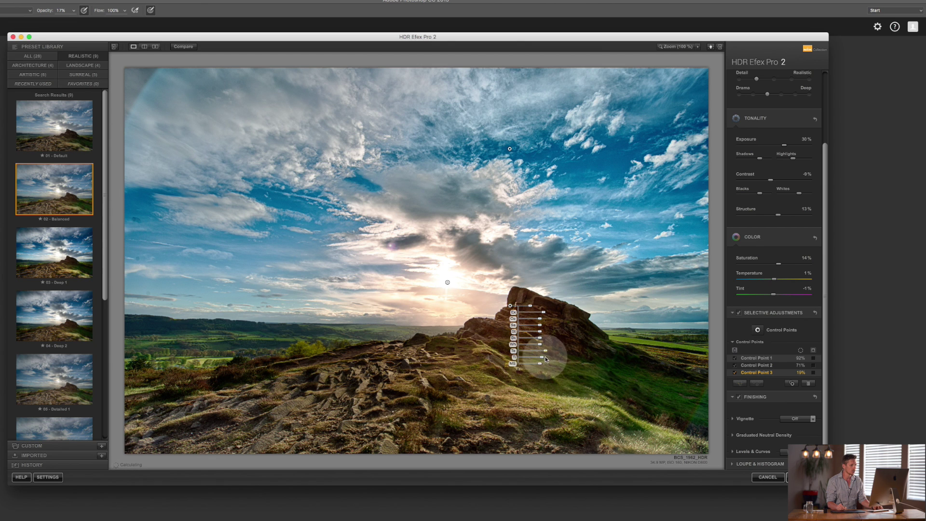
{"action": "left_click", "coordinate": [543, 357]}
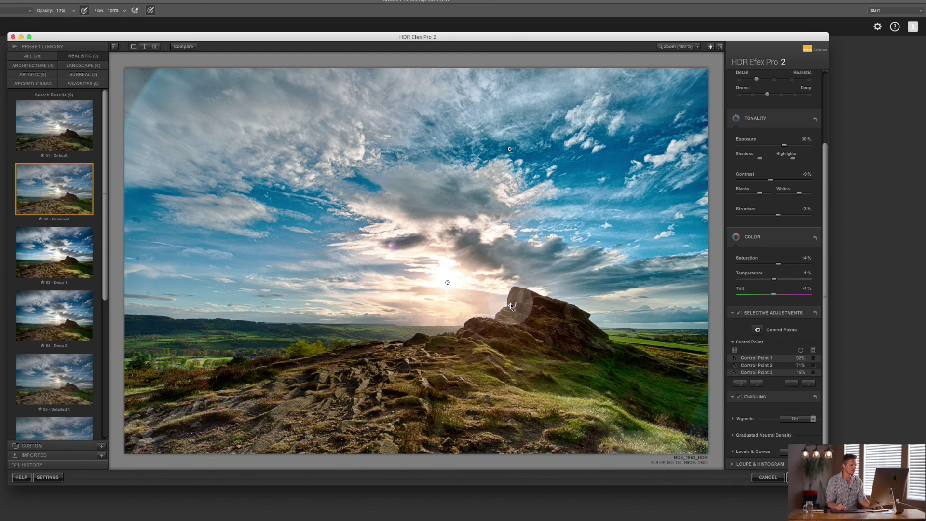
{"action": "left_click", "coordinate": [544, 360]}
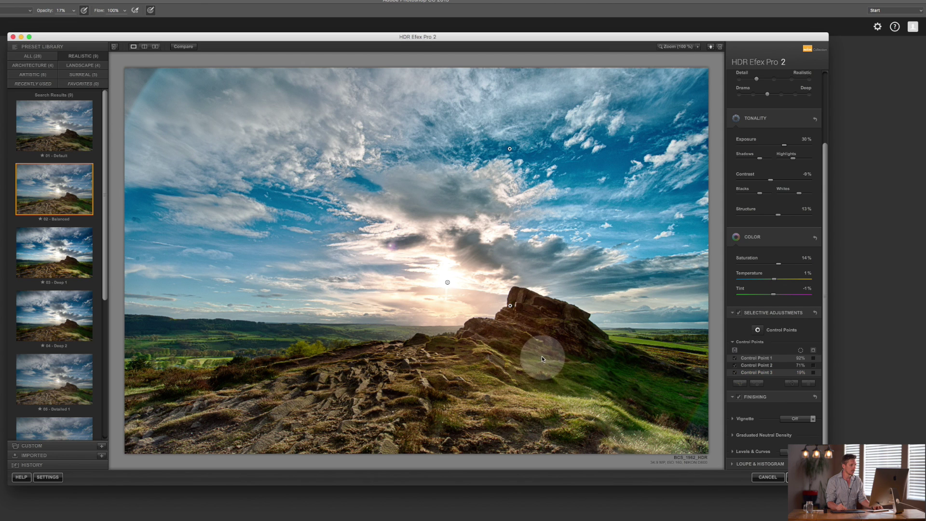
{"action": "left_click", "coordinate": [511, 305]}
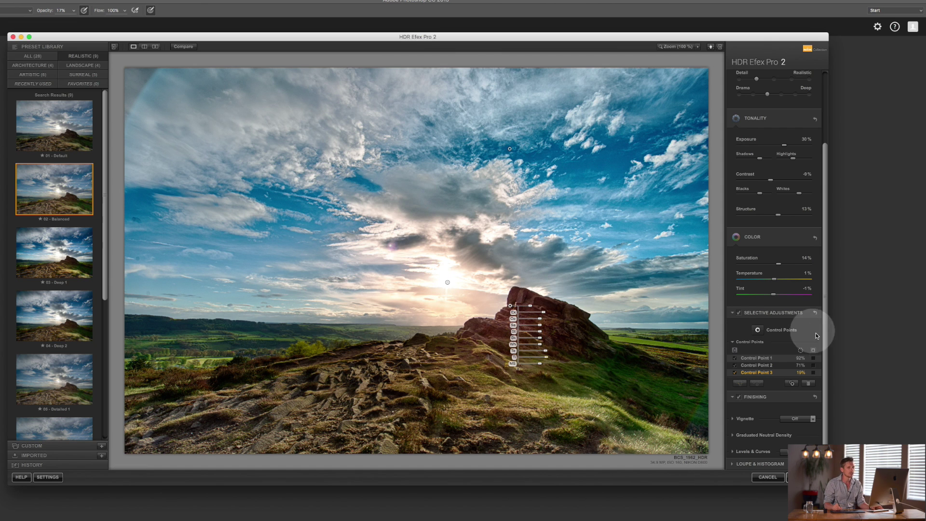
- Place a control point on the dark grassy slope right of the rock outcrop and reposition it with the rock point's mask shown
{"action": "left_click", "coordinate": [759, 330]}
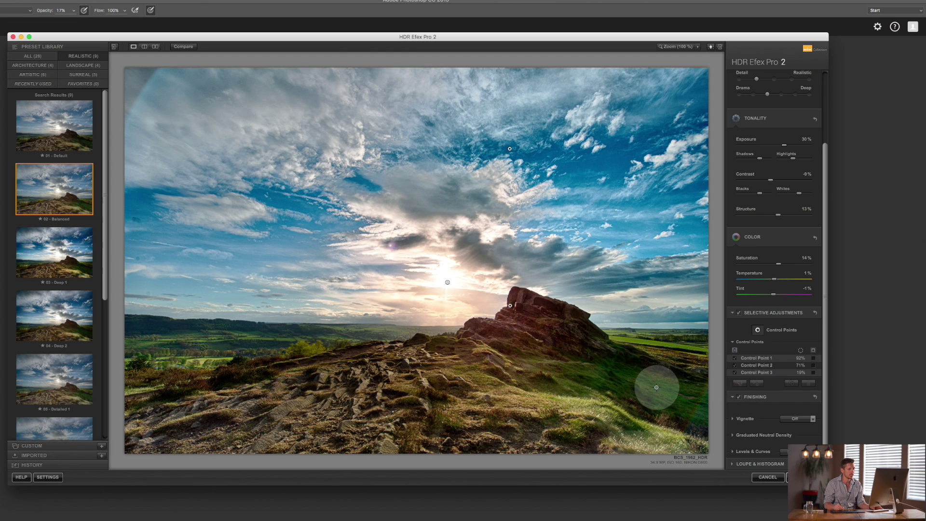
{"action": "left_click", "coordinate": [656, 388]}
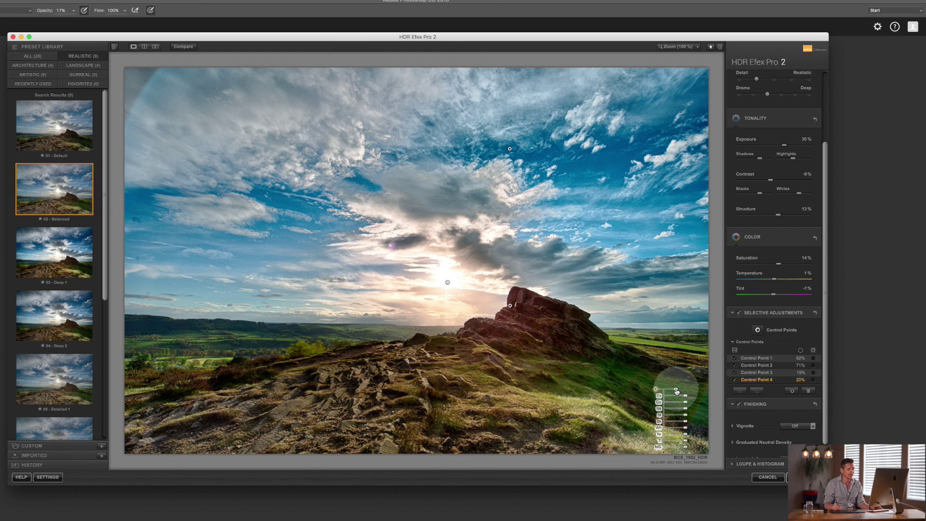
{"action": "left_click", "coordinate": [813, 373]}
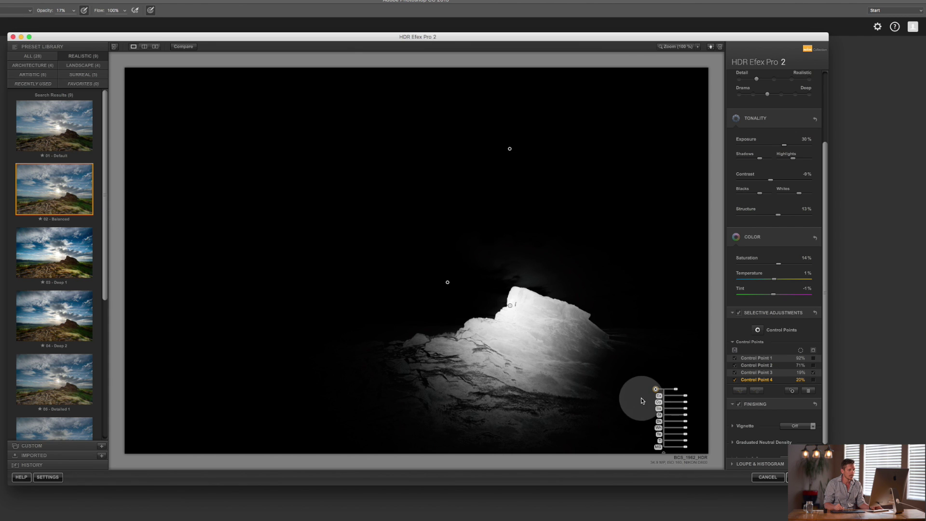
{"action": "left_click_drag", "start_coordinate": [655, 389], "coordinate": [674, 395]}
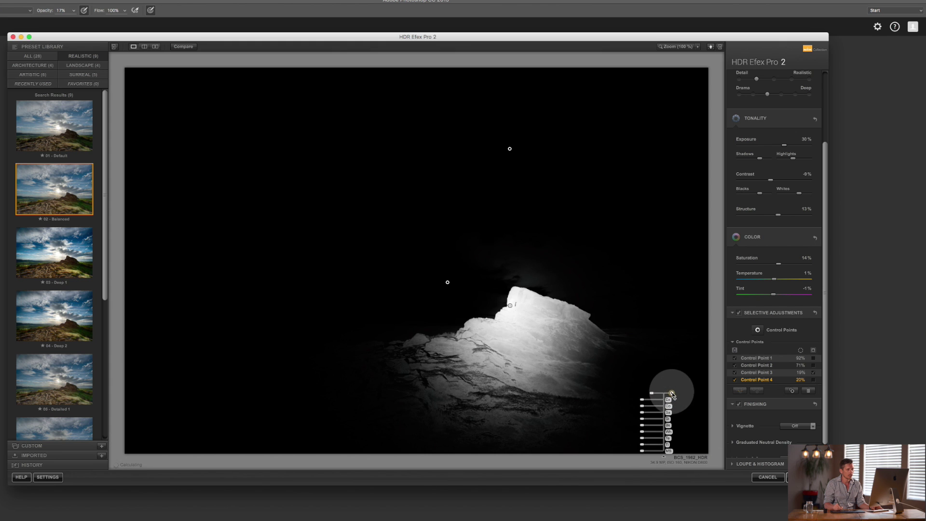
- Examine the rock outcrop point's mask against the color image and hide the mask
{"action": "left_click", "coordinate": [742, 380]}
{"action": "left_click", "coordinate": [735, 379]}
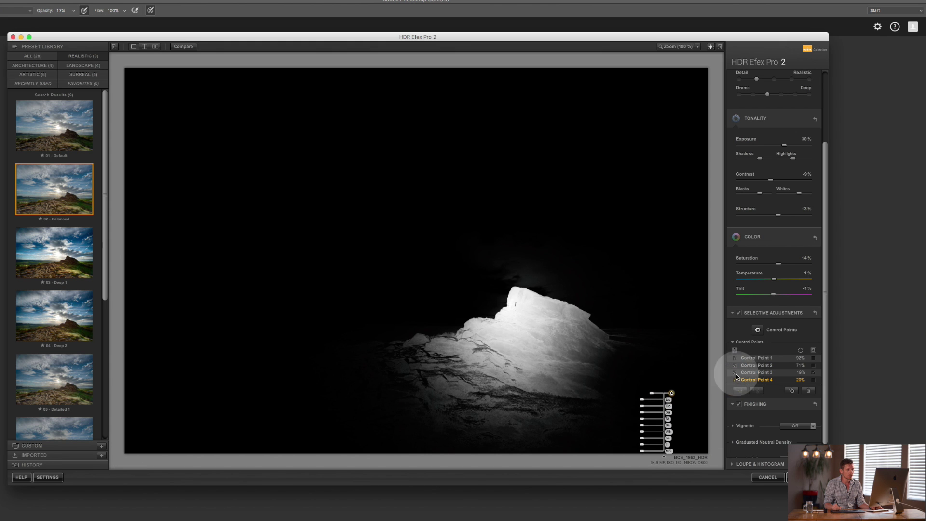
{"action": "left_click", "coordinate": [817, 370]}
{"action": "left_click", "coordinate": [813, 372]}
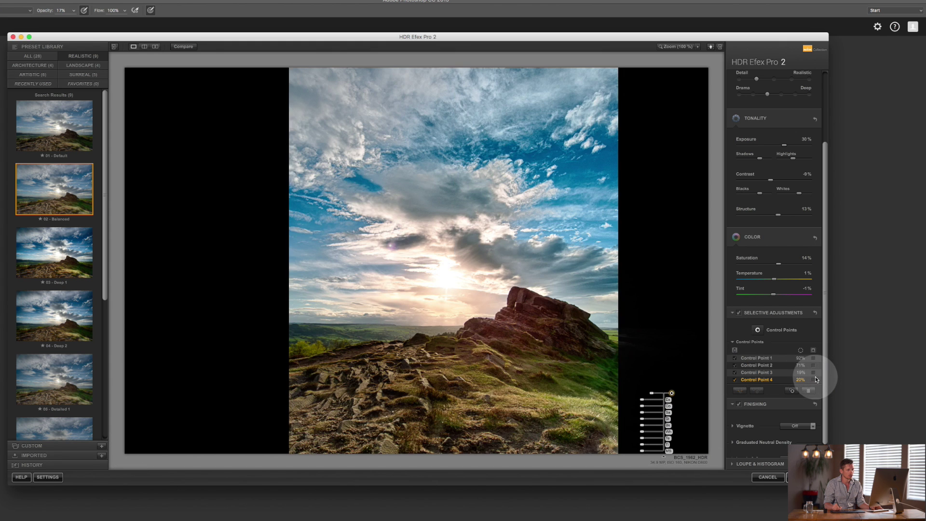
{"action": "left_click", "coordinate": [813, 372]}
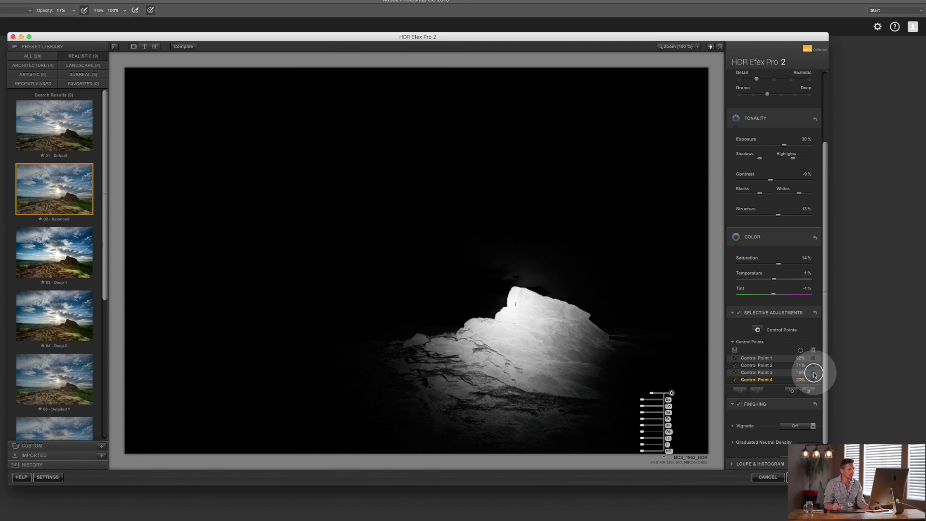
{"action": "left_click", "coordinate": [812, 372]}
- Move the grassy slope's control point closer to the rock outcrop and duplicate it onto the distant left fields and the left foreground rocks
{"action": "left_click_drag", "start_coordinate": [677, 403], "coordinate": [646, 386]}
{"action": "left_click", "coordinate": [742, 329]}
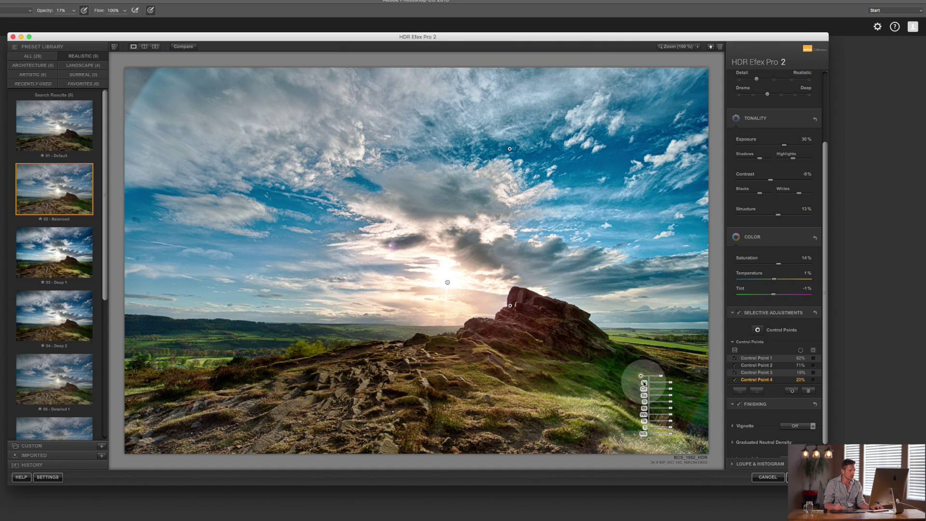
{"action": "left_click_drag", "start_coordinate": [641, 376], "coordinate": [202, 361], "text": "alt"}
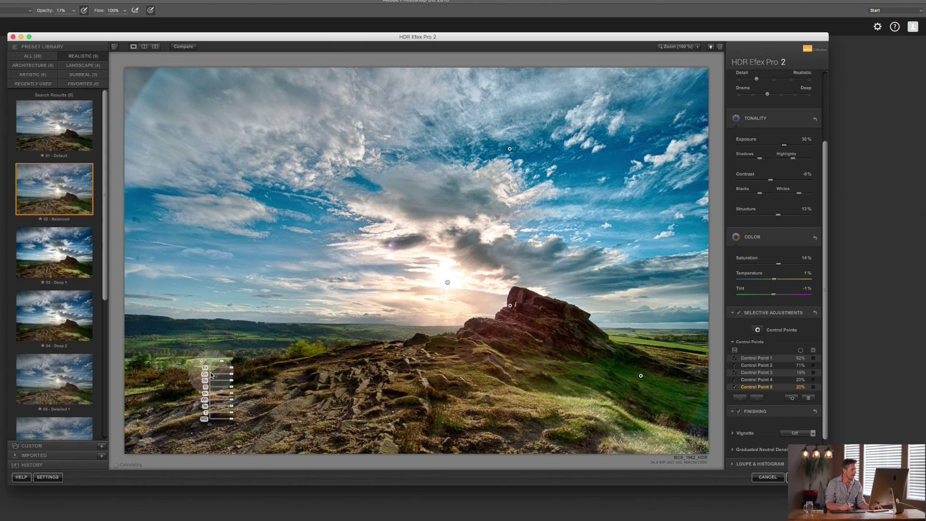
{"action": "left_click_drag", "start_coordinate": [202, 361], "coordinate": [286, 412], "text": "alt"}
{"action": "left_click_drag", "start_coordinate": [317, 354], "coordinate": [322, 354]}
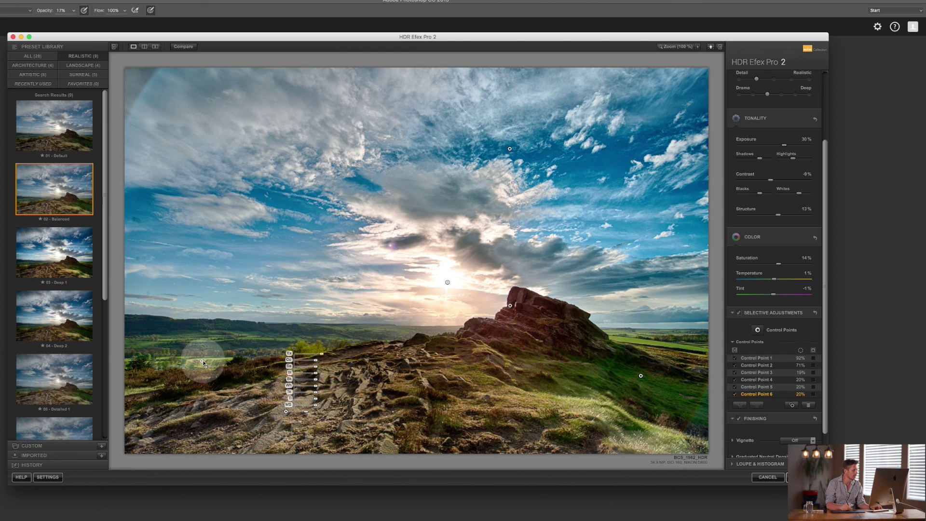
- Select the control points on the grassy slope, distant fields and foreground rocks together and fine-tune their shared Exposure and Saturation
{"action": "left_click", "coordinate": [201, 361]}
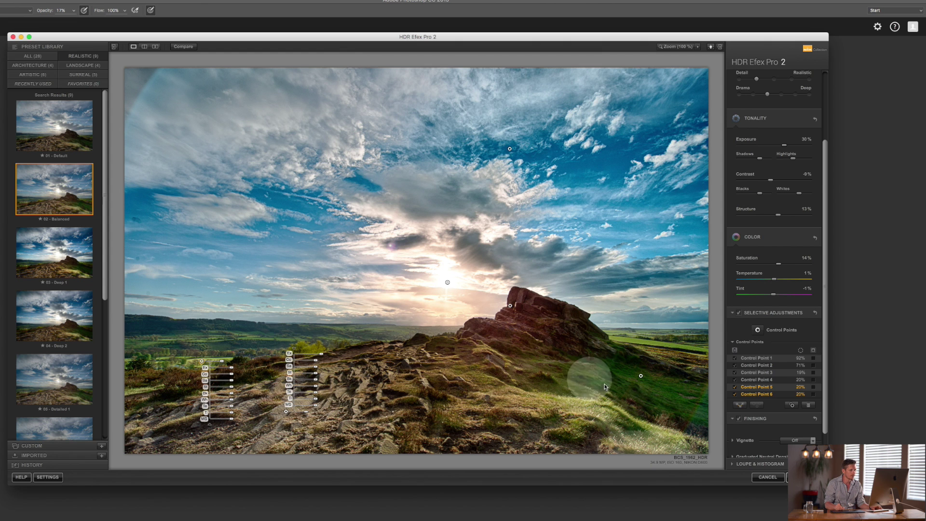
{"action": "left_click", "coordinate": [640, 375]}
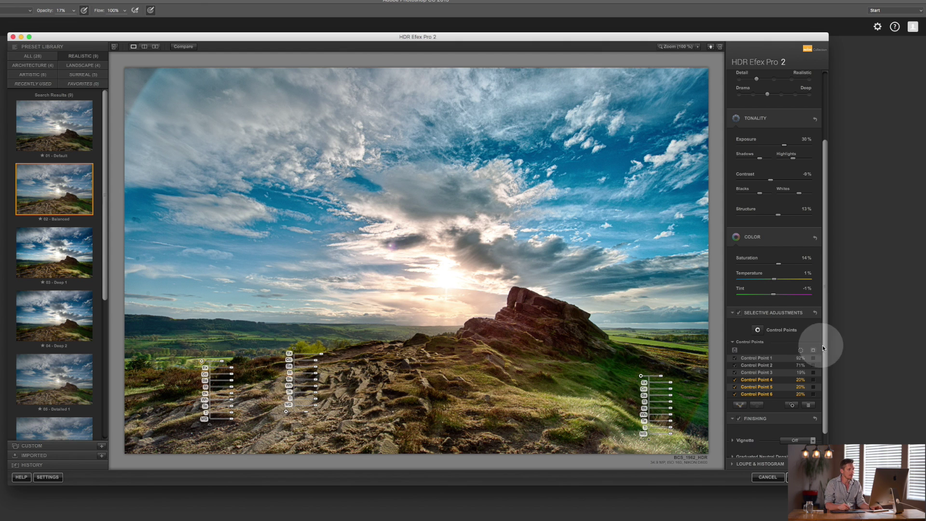
{"action": "left_click_drag", "start_coordinate": [642, 387], "coordinate": [676, 387]}
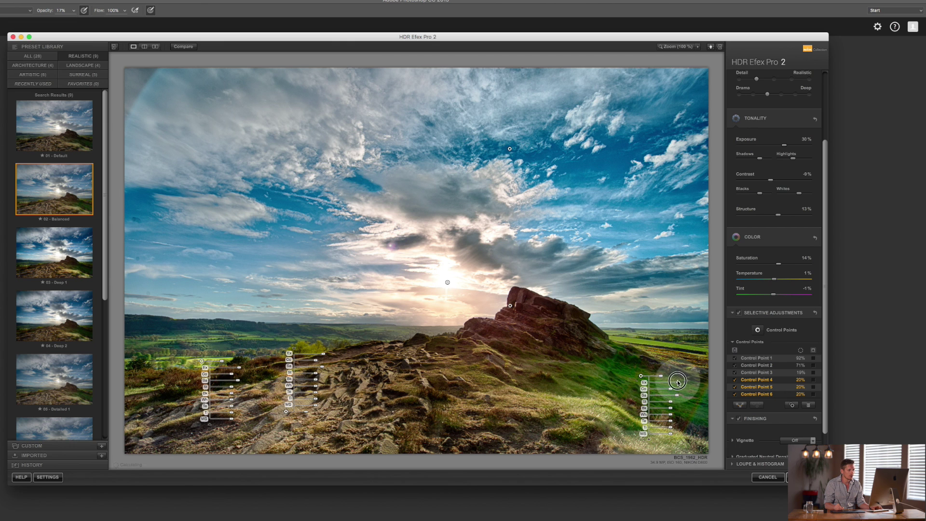
{"action": "left_click", "coordinate": [672, 385]}
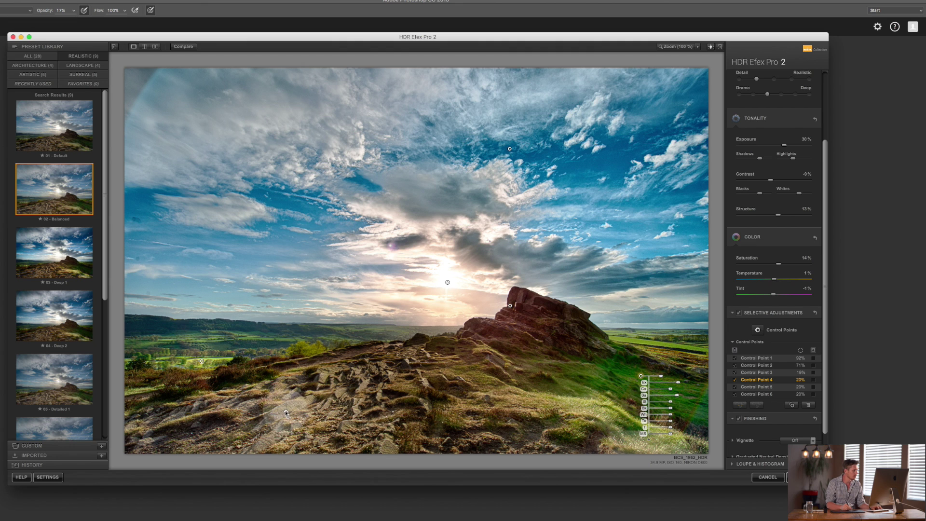
{"action": "left_click", "coordinate": [286, 412]}
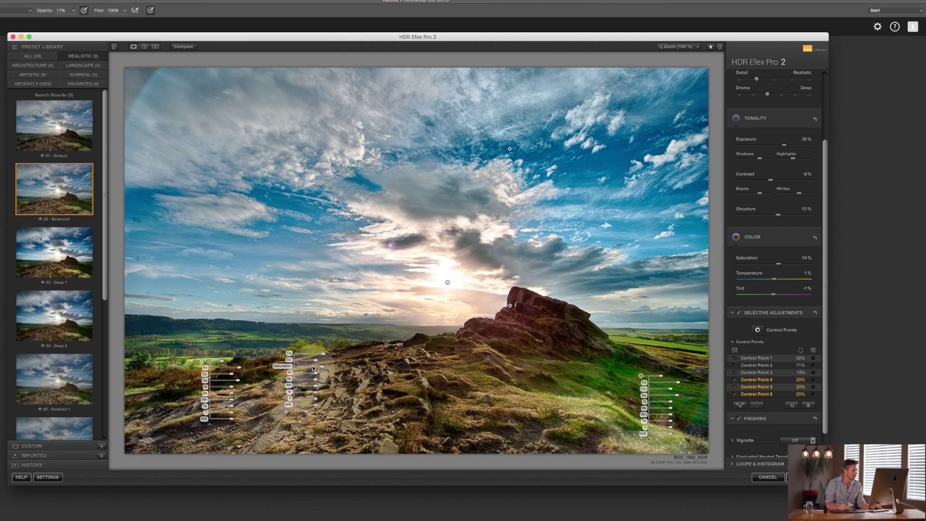
{"action": "left_click_drag", "start_coordinate": [324, 357], "coordinate": [312, 356]}
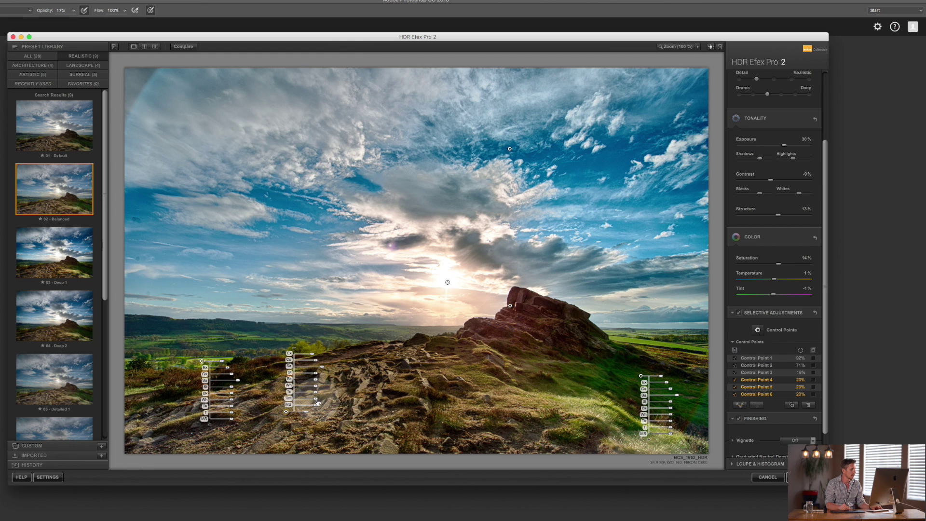
- Try a stronger magenta Tint on the three foreground control points and bring it back to near neutral
{"action": "left_click_drag", "start_coordinate": [317, 403], "coordinate": [327, 398]}
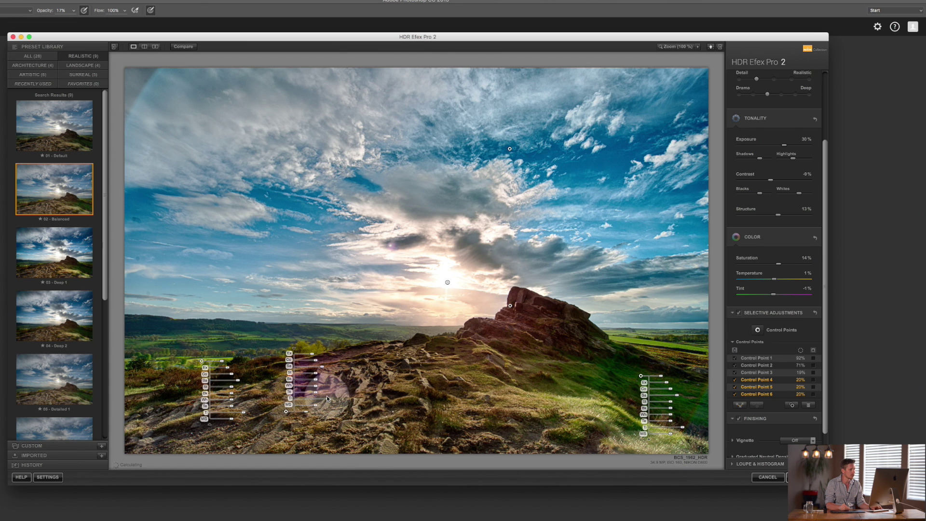
{"action": "left_click", "coordinate": [326, 398]}
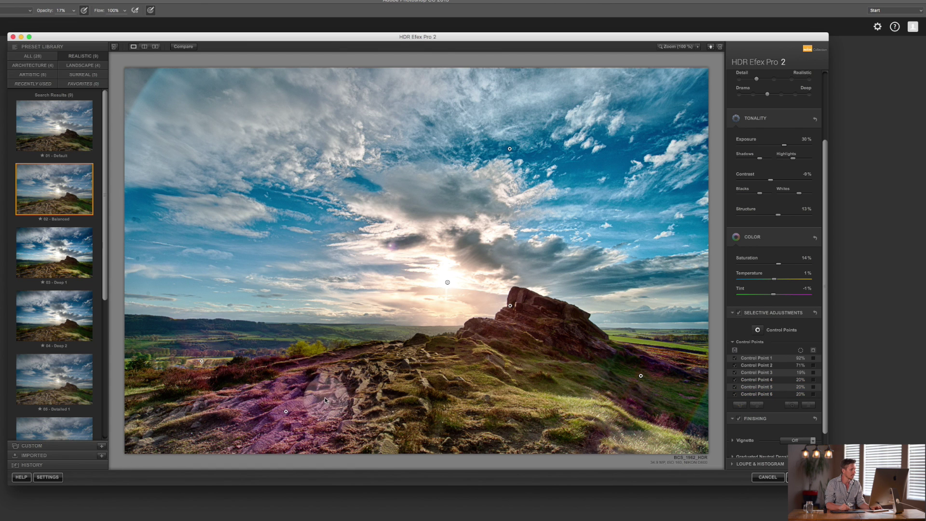
{"action": "left_click", "coordinate": [202, 361], "text": "shift"}
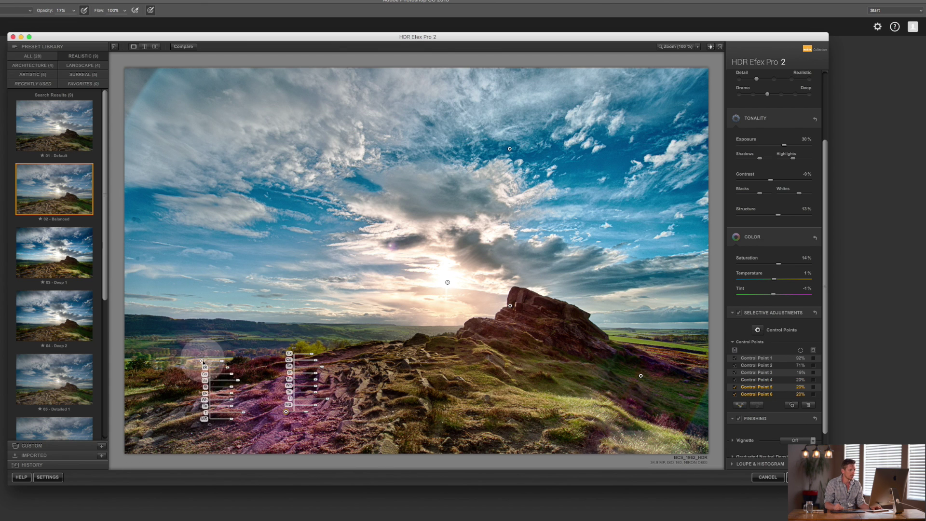
{"action": "left_click", "coordinate": [642, 376], "text": "shift"}
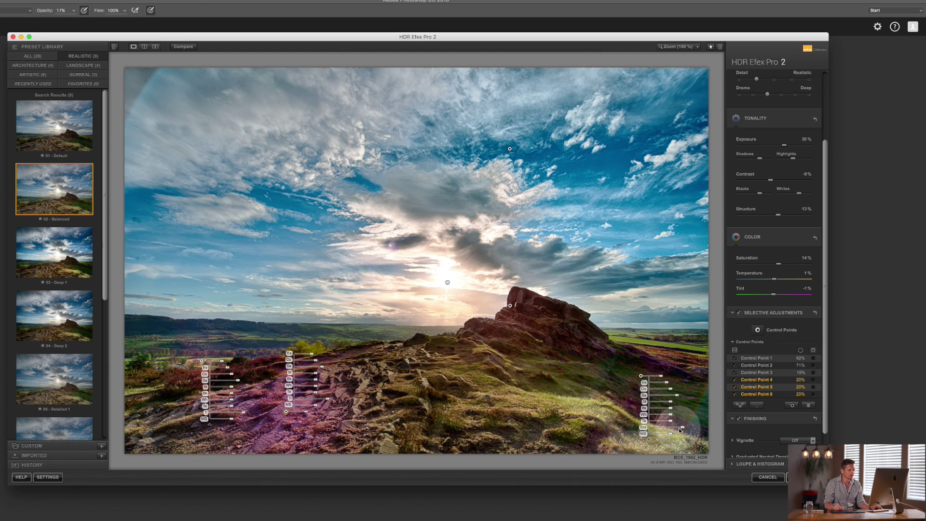
{"action": "left_click_drag", "start_coordinate": [683, 428], "coordinate": [673, 430]}
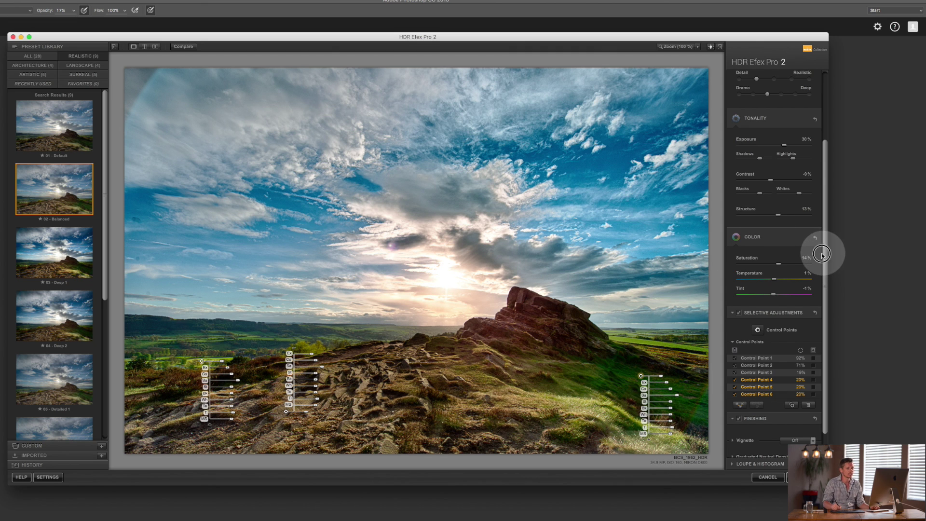
- Set the Vignette Amount to -7% in the finishing adjustments
{"action": "scroll", "coordinate": [824, 256], "scroll_direction": "down", "scroll_amount": 2}
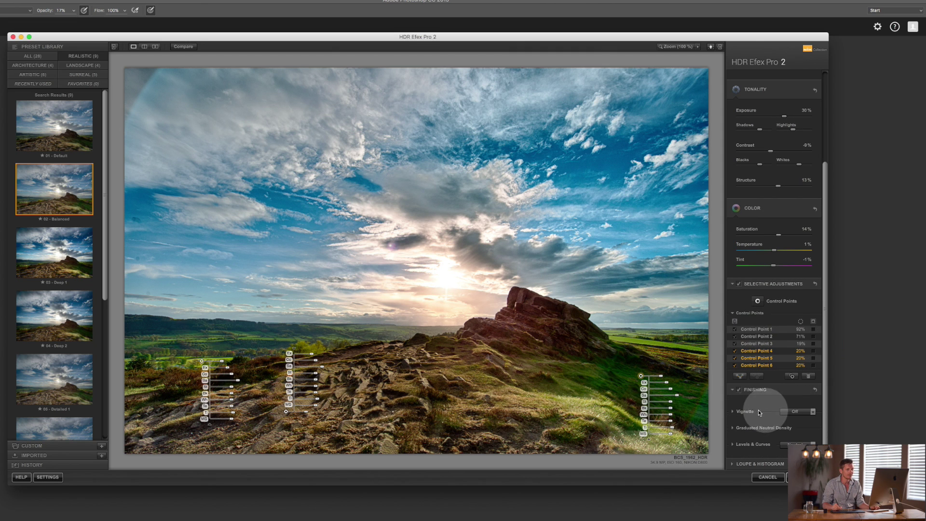
{"action": "left_click", "coordinate": [732, 412]}
{"action": "scroll", "coordinate": [746, 424], "scroll_direction": "down", "scroll_amount": 1}
{"action": "scroll", "coordinate": [826, 392], "scroll_direction": "down", "scroll_amount": 2}
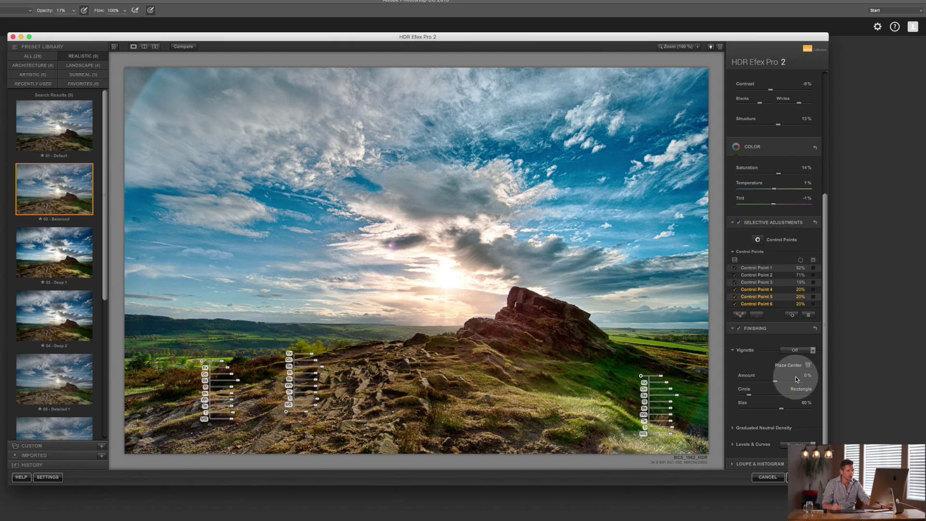
{"action": "left_click_drag", "start_coordinate": [776, 382], "coordinate": [775, 382]}
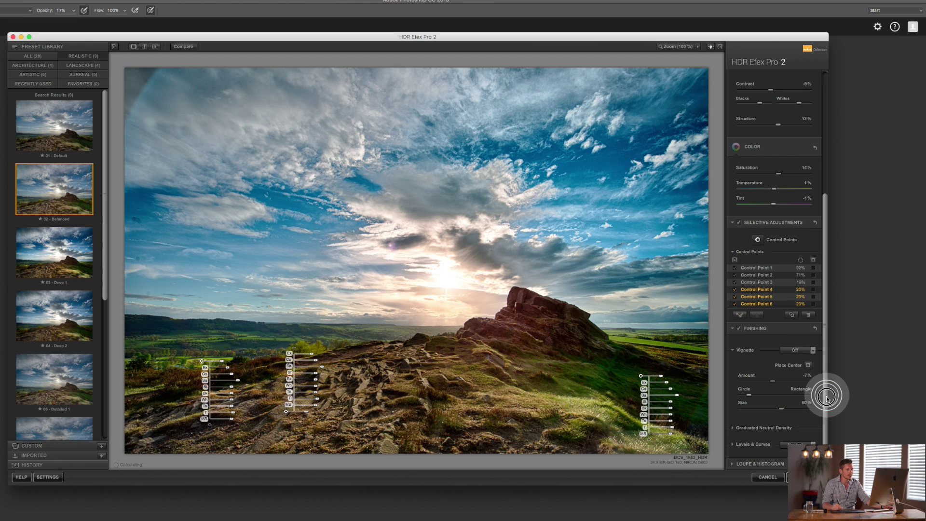
- Position the Graduated Neutral Density transition using exaggerated tonality of 3 and -3 stops, with Blend at 35% and Vertical Shift at -27%
{"action": "left_click", "coordinate": [732, 428]}
{"action": "scroll", "coordinate": [825, 386], "scroll_direction": "down", "scroll_amount": 3}
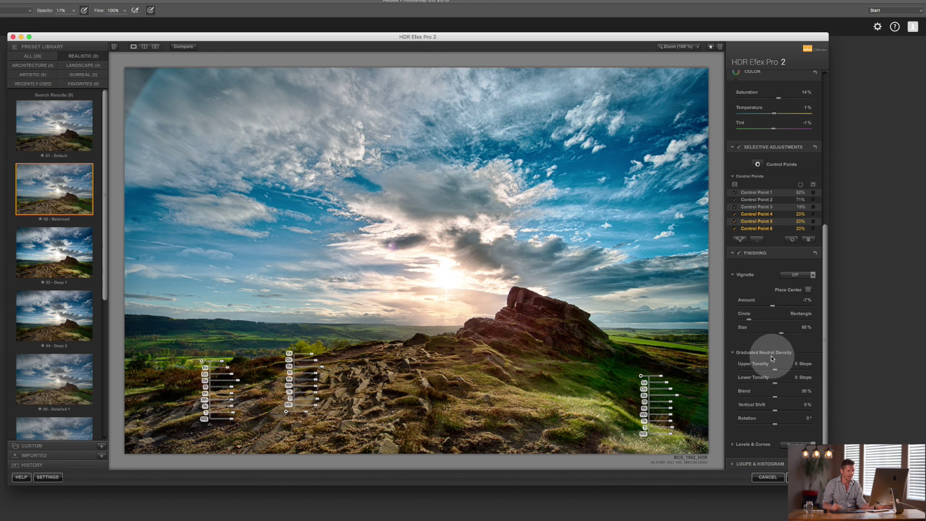
{"action": "left_click", "coordinate": [612, 355]}
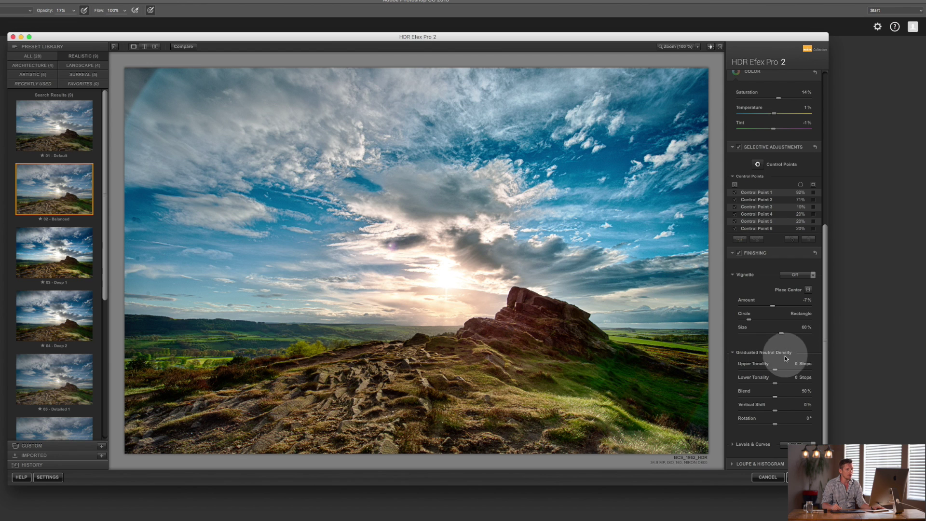
{"action": "left_click_drag", "start_coordinate": [780, 369], "coordinate": [818, 370]}
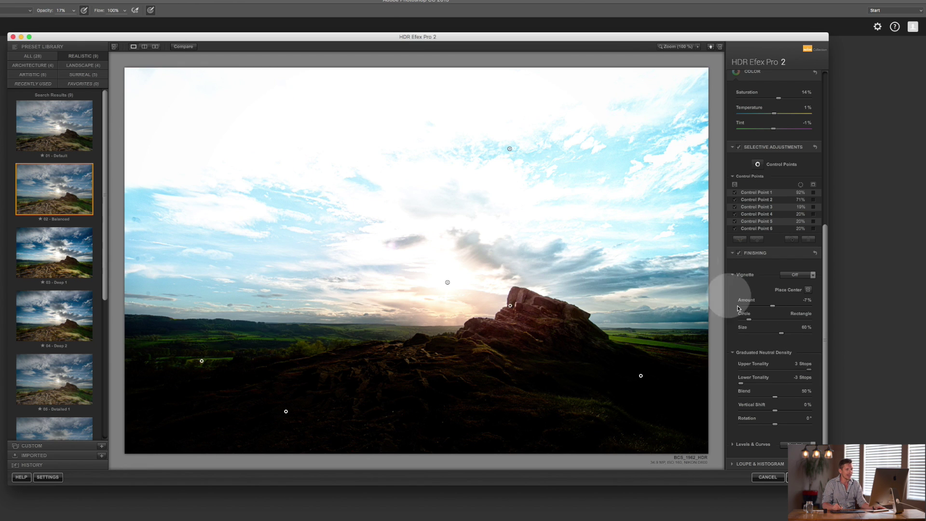
{"action": "left_click_drag", "start_coordinate": [772, 394], "coordinate": [703, 393]}
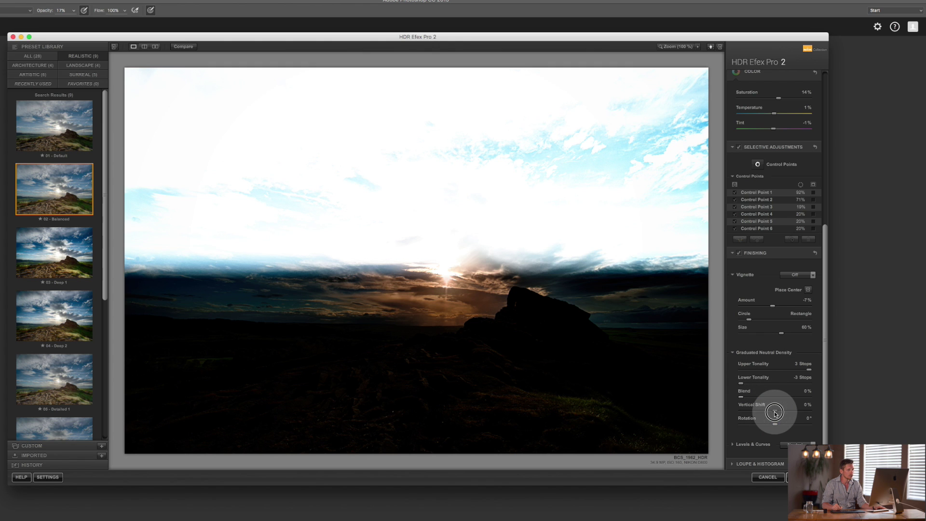
{"action": "left_click_drag", "start_coordinate": [774, 414], "coordinate": [764, 385]}
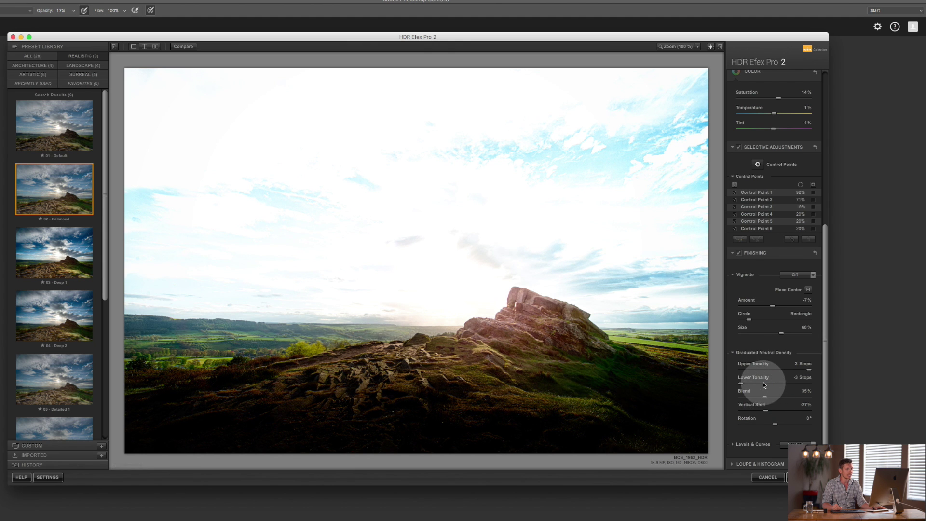
- Set the Graduated Neutral Density's Upper Tonality to about -0.49 stops and its Lower Tonality to about 0.49 stops
{"action": "left_click", "coordinate": [765, 384]}
{"action": "left_click", "coordinate": [779, 370]}
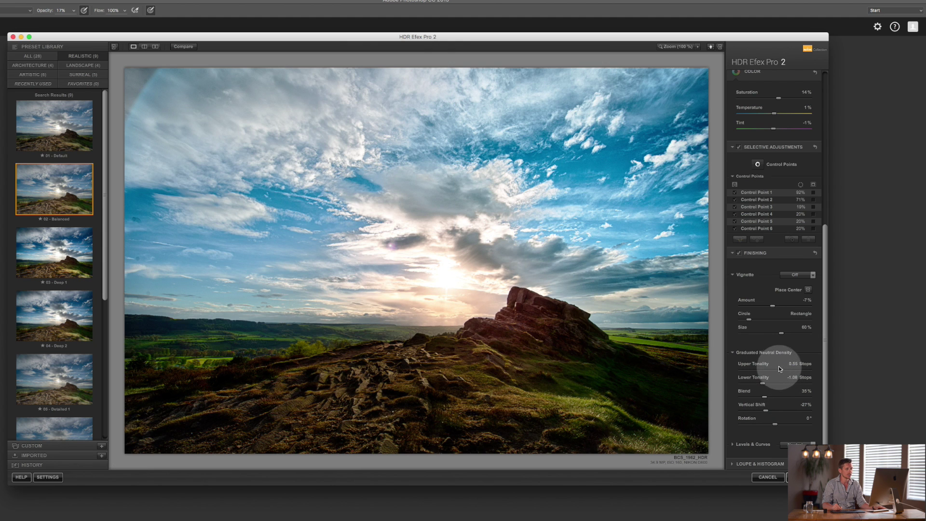
{"action": "mouse_move", "coordinate": [777, 383]}
{"action": "left_mouse_down"}
{"action": "mouse_move", "coordinate": [782, 372]}
{"action": "mouse_move", "coordinate": [769, 376]}
{"action": "left_mouse_up"}
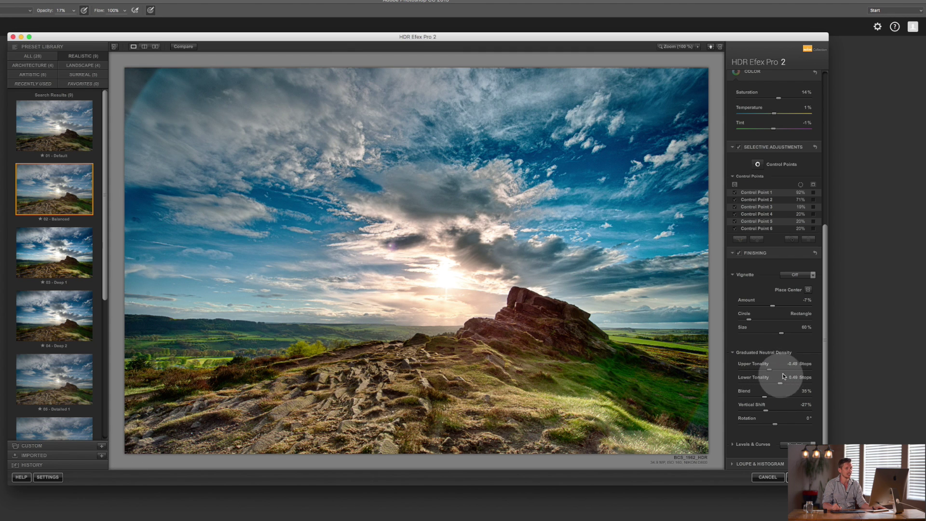
- Adjust the Drama setting of the HDR Method above the tonality adjustments
{"action": "left_click_drag", "start_coordinate": [829, 359], "coordinate": [812, 128]}
{"action": "left_click_drag", "start_coordinate": [768, 179], "coordinate": [752, 189]}
{"action": "left_click_drag", "start_coordinate": [825, 181], "coordinate": [831, 367]}
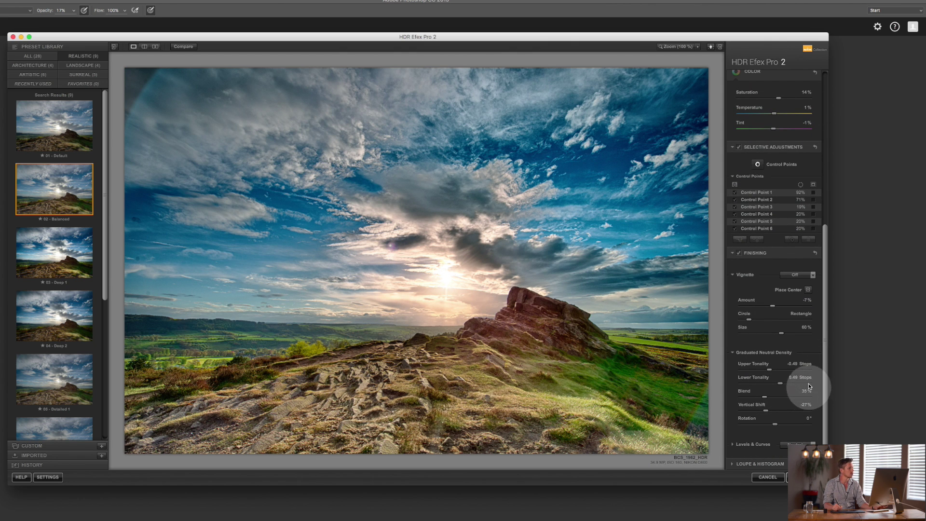
- Duplicate the sun's control point, place the copy just left of the sun with an 84% range and fine-tune its Tint
{"action": "left_click", "coordinate": [792, 238]}
{"action": "left_click", "coordinate": [448, 281]}
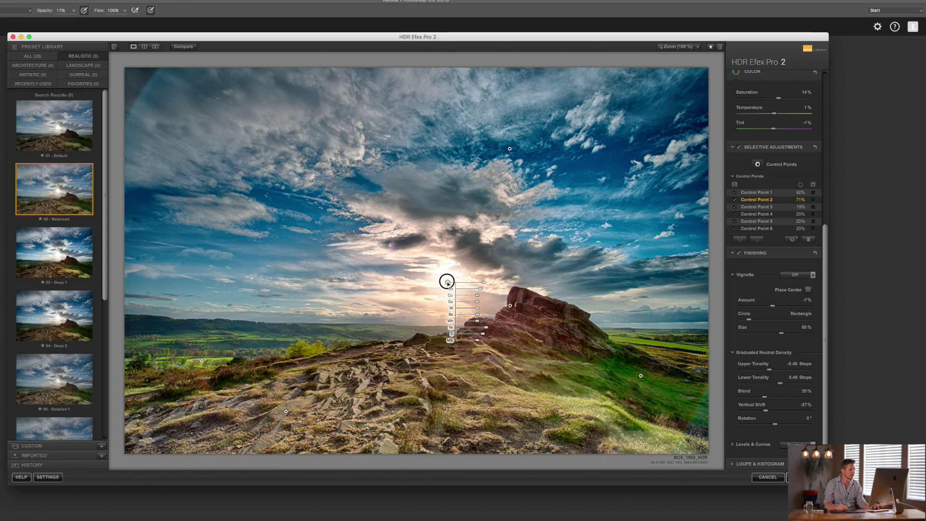
{"action": "key", "text": "super+d"}
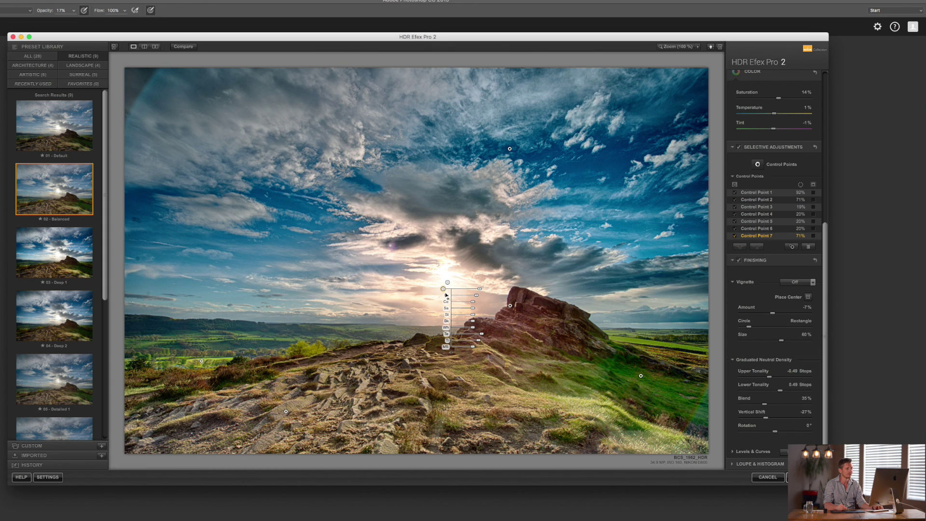
{"action": "left_click_drag", "start_coordinate": [480, 291], "coordinate": [416, 292]}
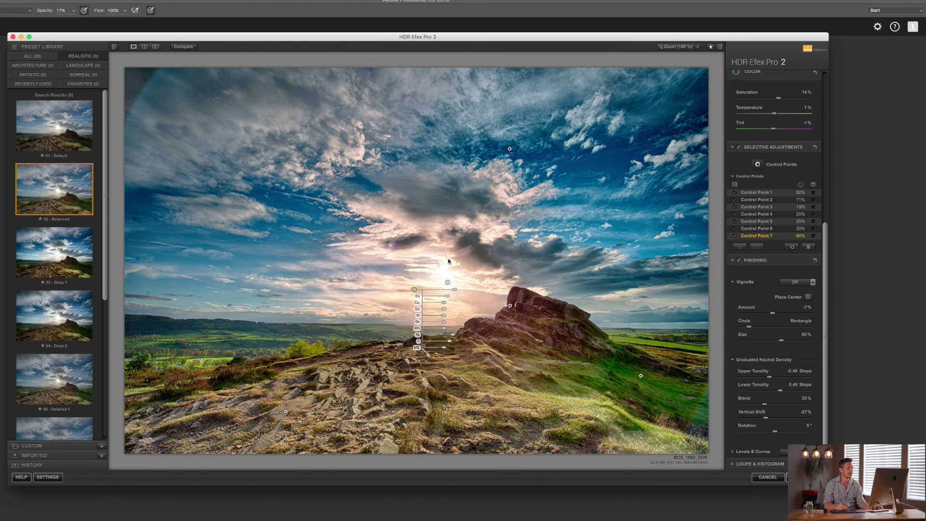
{"action": "left_click_drag", "start_coordinate": [450, 342], "coordinate": [451, 341]}
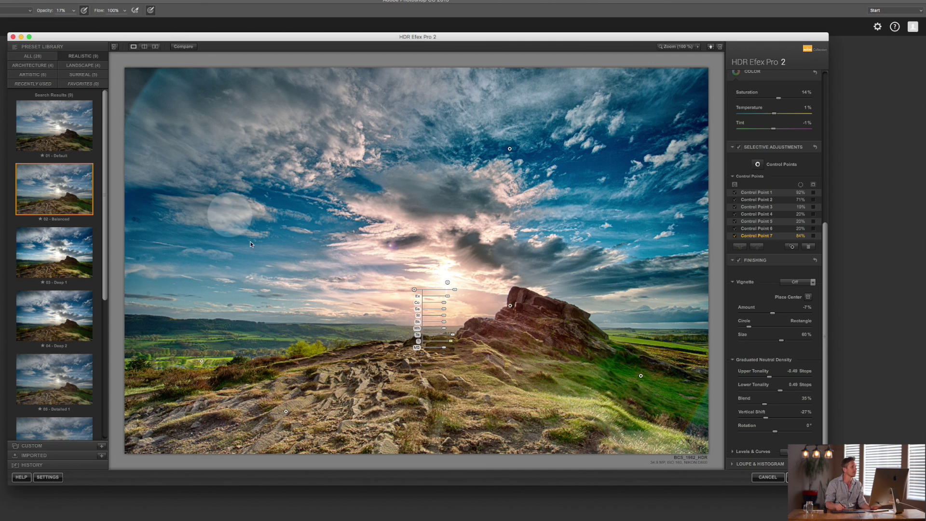
- Compare the original and edited image in the split preview and in the side-by-side preview
{"action": "left_click", "coordinate": [144, 46]}
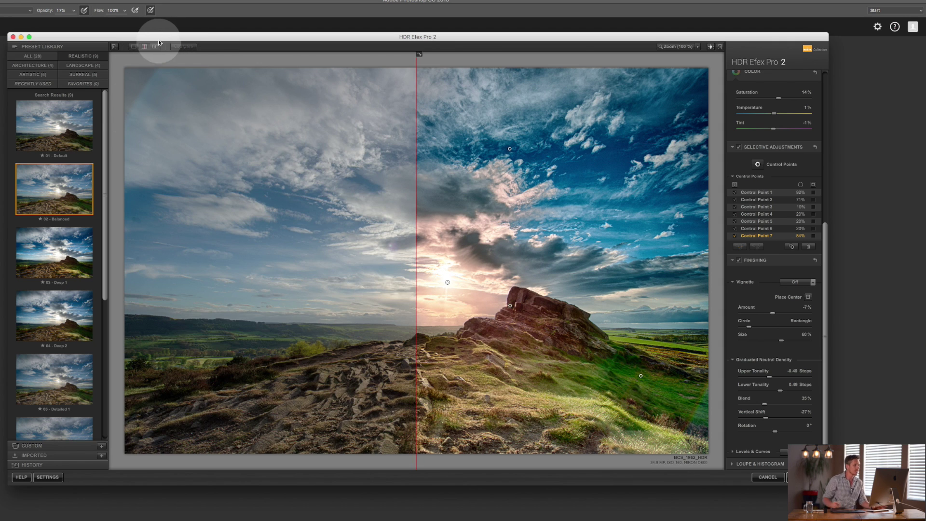
{"action": "left_click", "coordinate": [155, 47]}
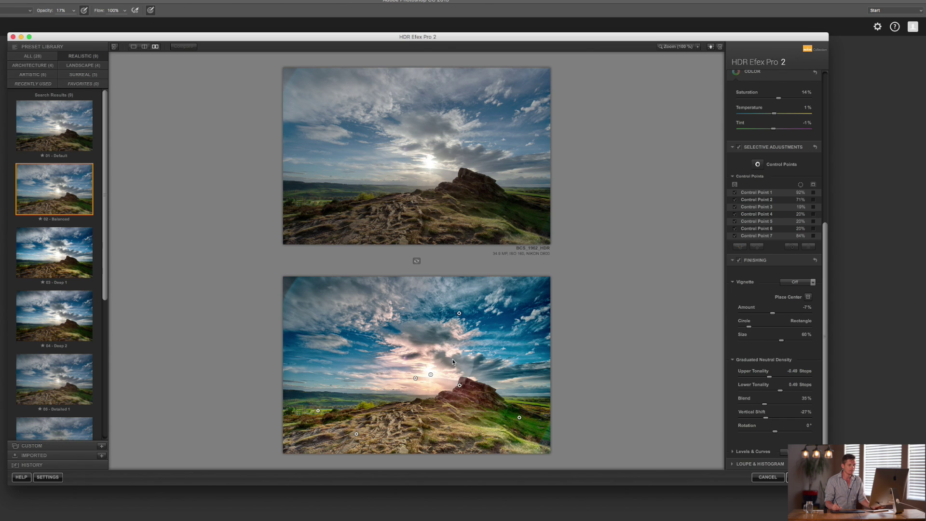
- Apply the Film (EV -1) preset in Levels & Curves and pull the curve's middle point slightly to brighten the midtones
{"action": "left_click", "coordinate": [829, 320]}
{"action": "left_click_drag", "start_coordinate": [827, 318], "coordinate": [827, 360]}
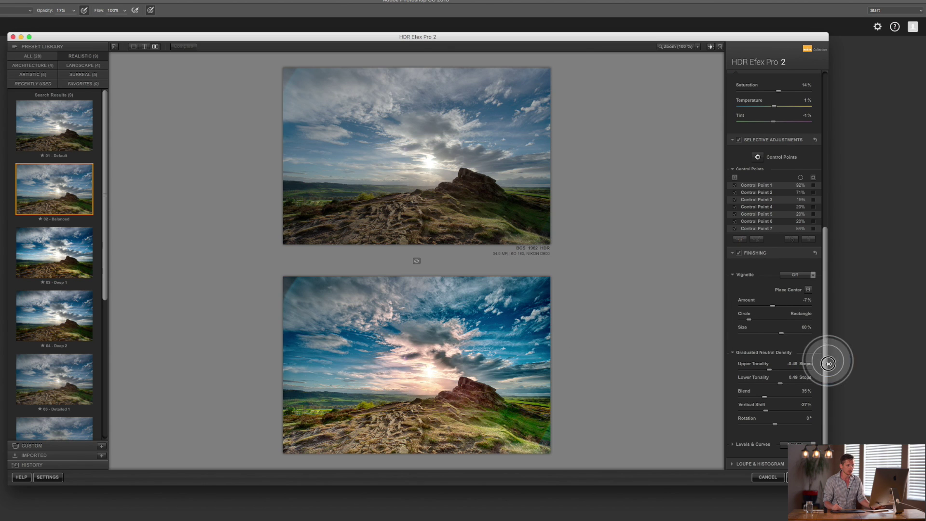
{"action": "left_click", "coordinate": [733, 445]}
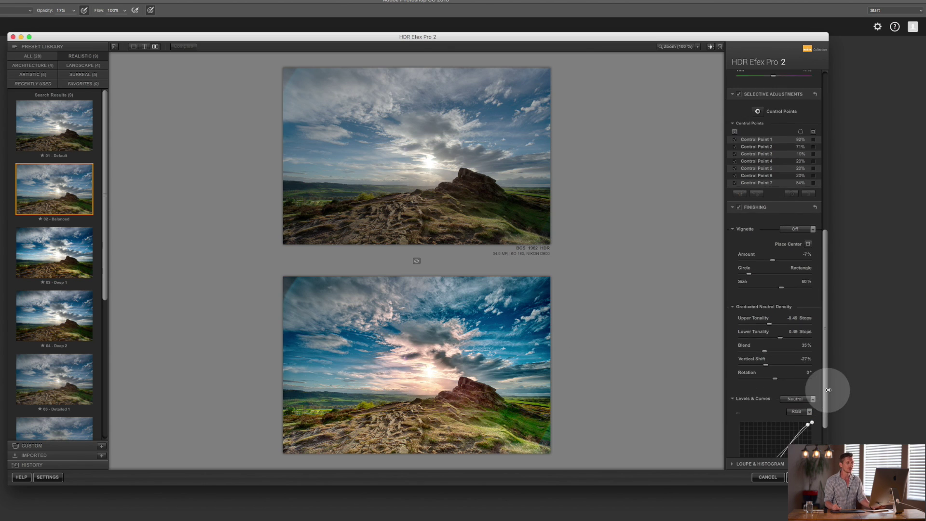
{"action": "left_click_drag", "start_coordinate": [824, 390], "coordinate": [825, 419]}
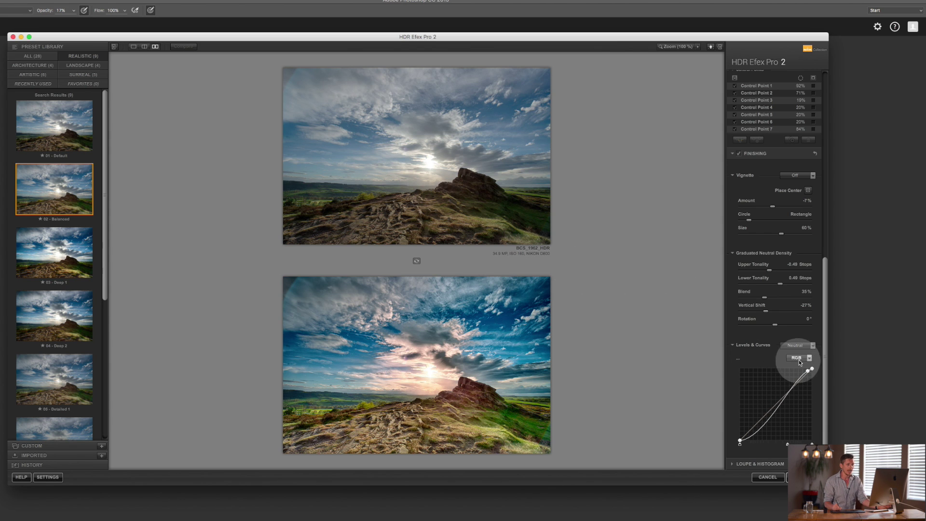
{"action": "left_click", "coordinate": [812, 345]}
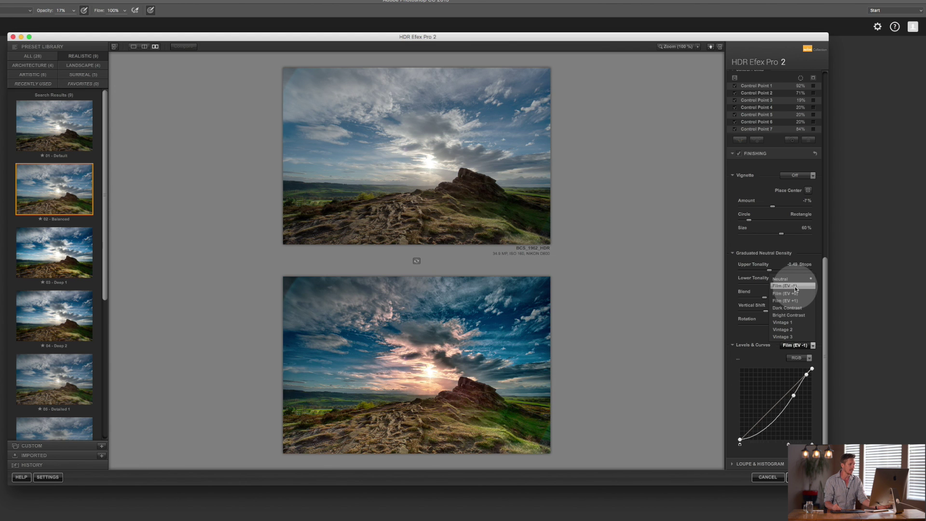
{"action": "left_click", "coordinate": [803, 287]}
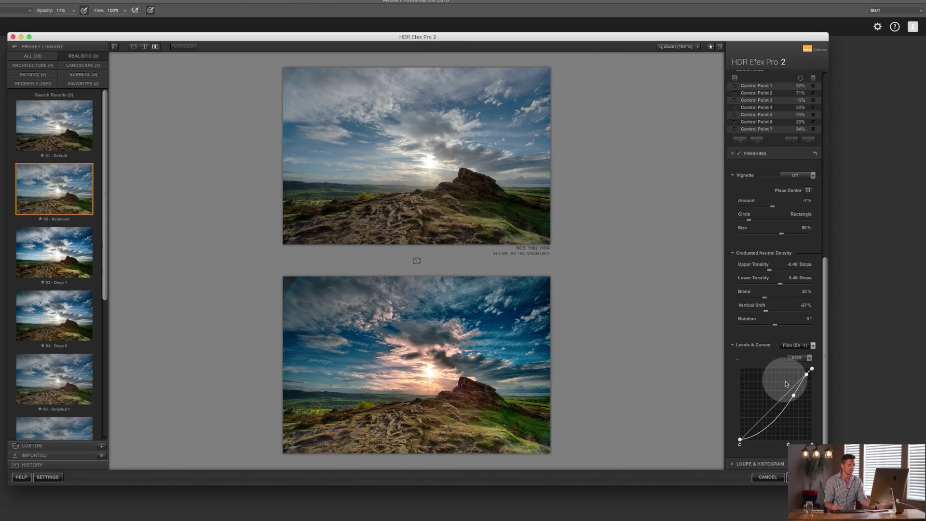
{"action": "left_click_drag", "start_coordinate": [796, 397], "coordinate": [791, 397]}
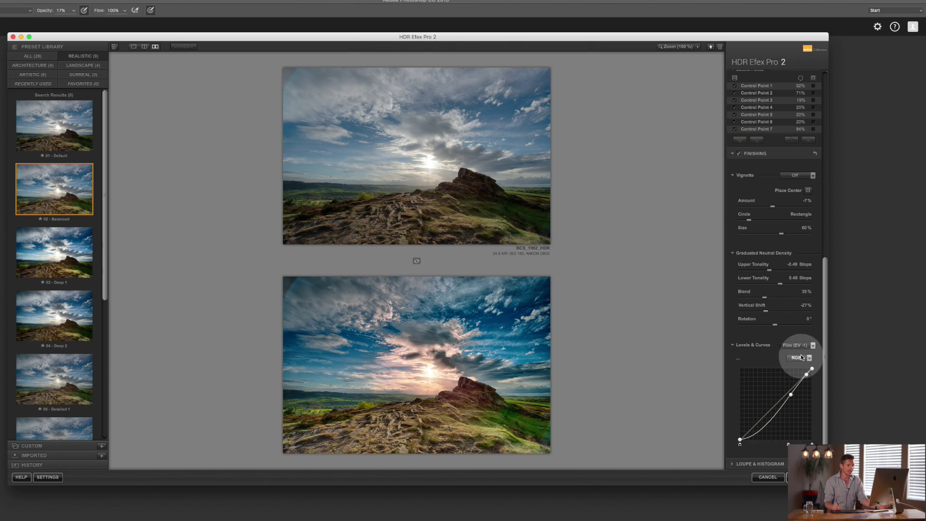
- Shape a gentle three-point S-curve on the Luminosity channel of Levels & Curves, lifting the upper tones and slightly lowering the shadows
{"action": "left_click", "coordinate": [798, 327]}
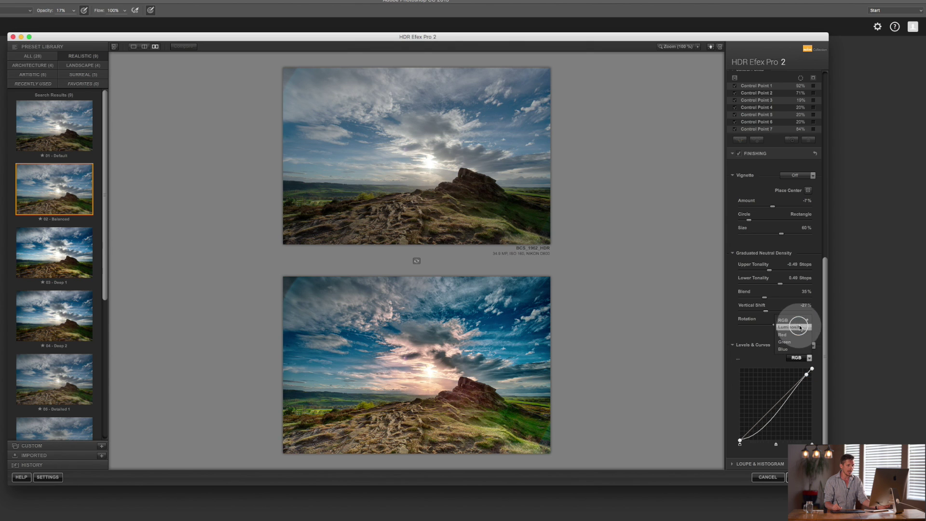
{"action": "left_click_drag", "start_coordinate": [785, 405], "coordinate": [779, 395]}
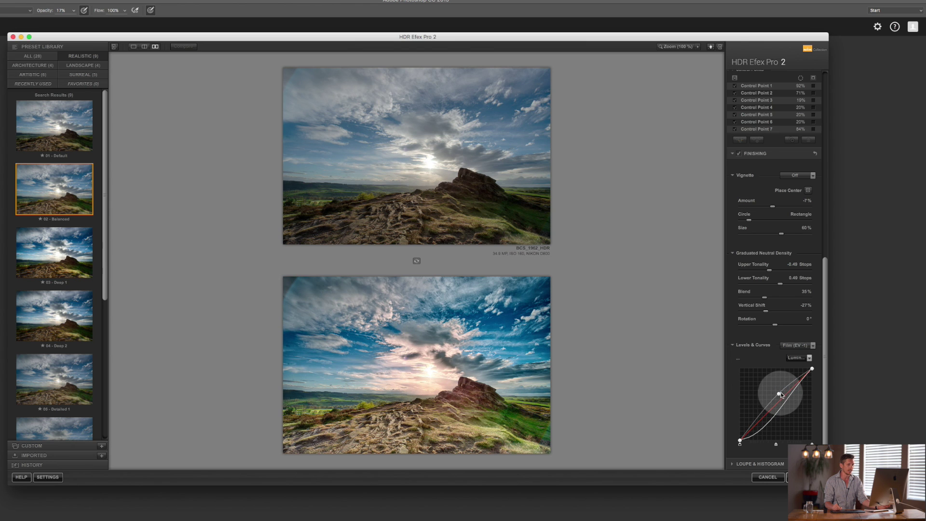
{"action": "left_click", "coordinate": [788, 390]}
{"action": "left_click_drag", "start_coordinate": [780, 393], "coordinate": [777, 398]}
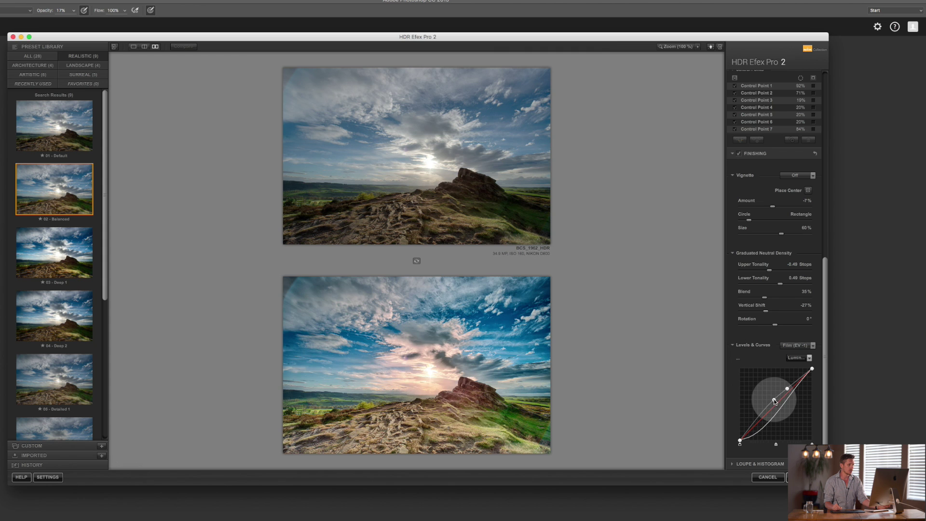
{"action": "left_click_drag", "start_coordinate": [787, 389], "coordinate": [785, 391]}
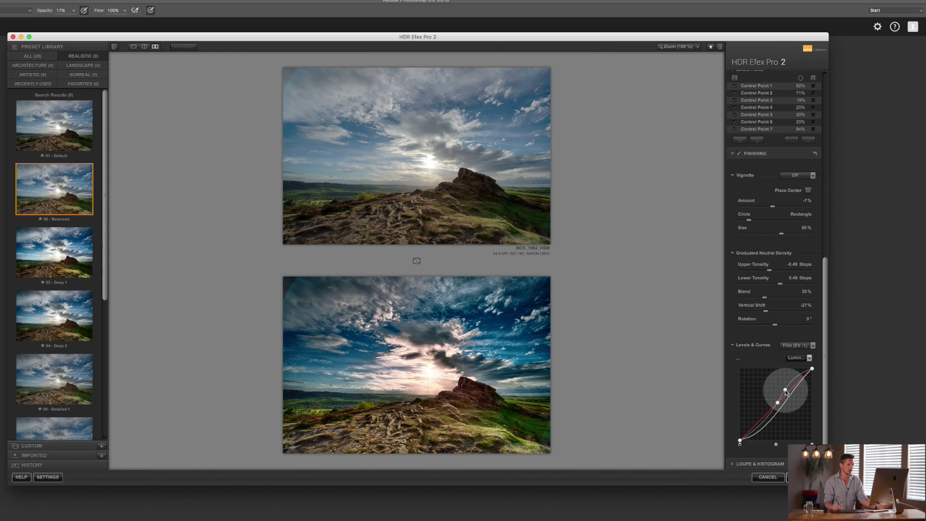
{"action": "left_click", "coordinate": [755, 423]}
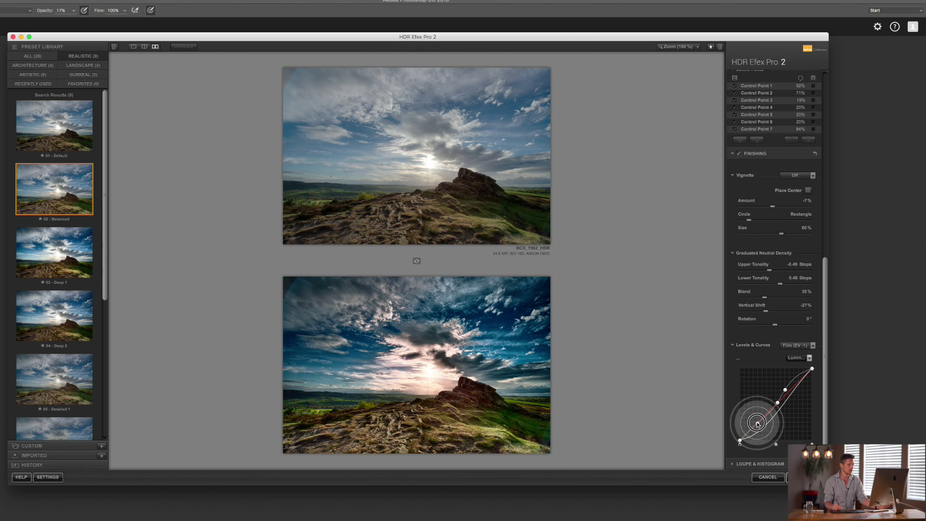
{"action": "left_click_drag", "start_coordinate": [757, 424], "coordinate": [761, 424]}
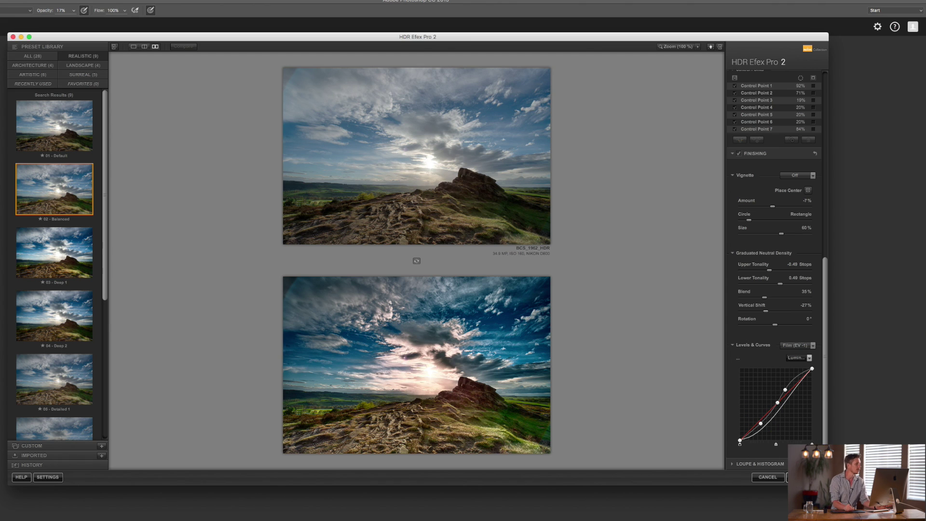
- Show the image in the single-image preview and compare it repeatedly with the unedited version
{"action": "left_click", "coordinate": [134, 47]}
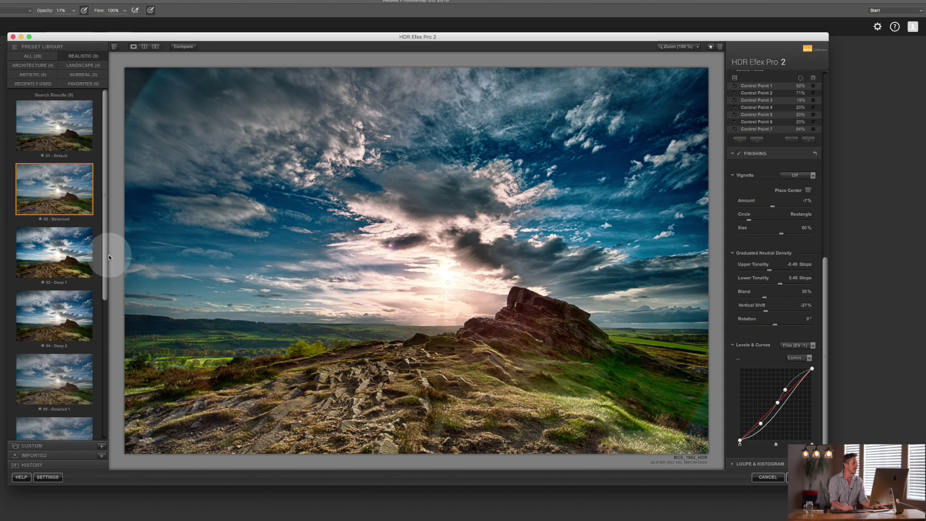
{"action": "left_click", "coordinate": [188, 47]}
{"action": "left_click", "coordinate": [189, 47]}
{"action": "left_click", "coordinate": [190, 48]}
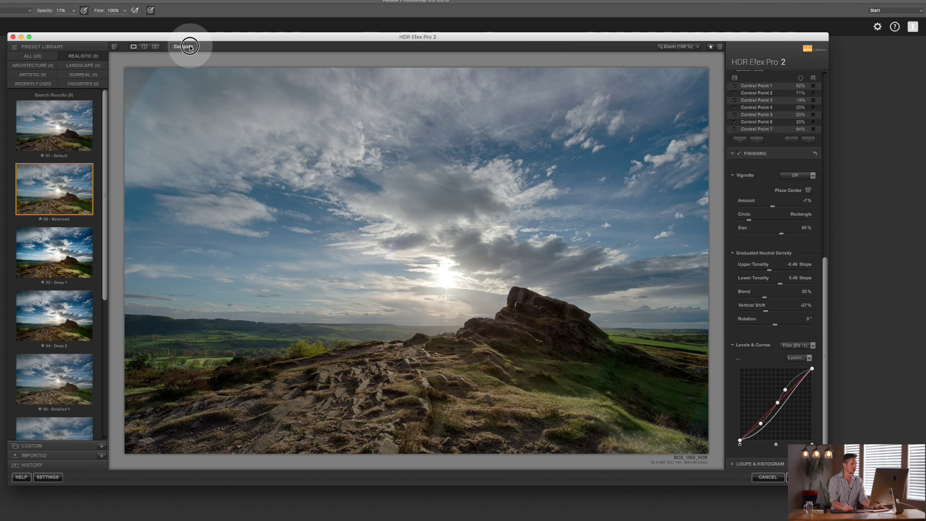
{"action": "left_click", "coordinate": [190, 47]}
{"action": "left_click", "coordinate": [189, 48]}
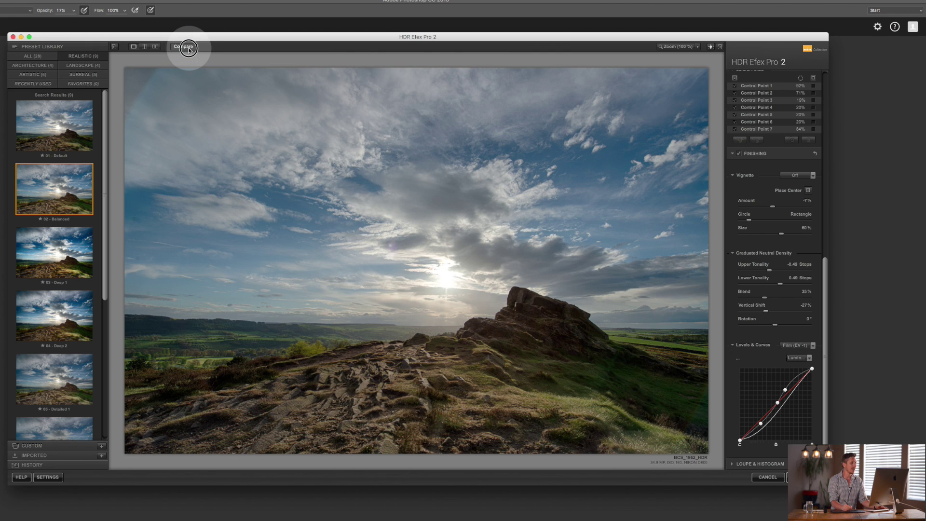
{"action": "left_click", "coordinate": [188, 48]}
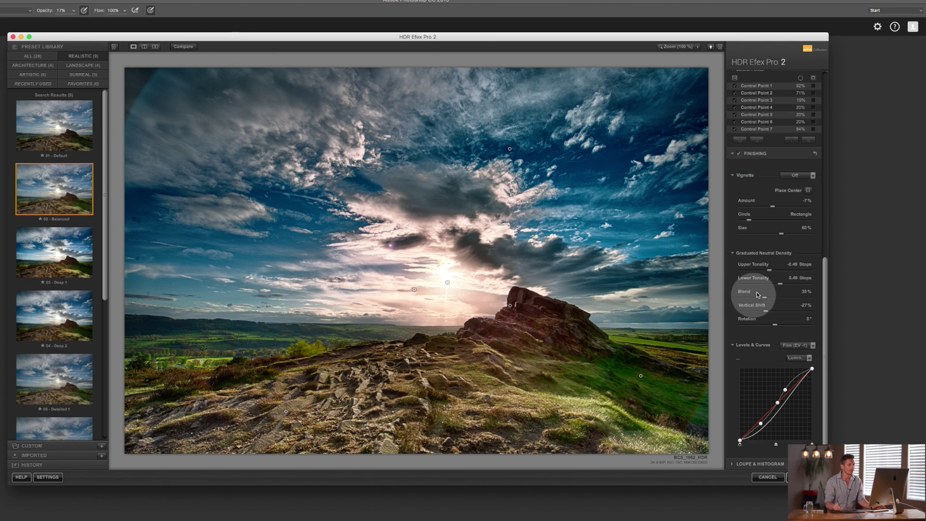
- Set the Tonality Exposure to 37% and save the finished HDR image
{"action": "left_click_drag", "start_coordinate": [825, 293], "coordinate": [824, 107]}
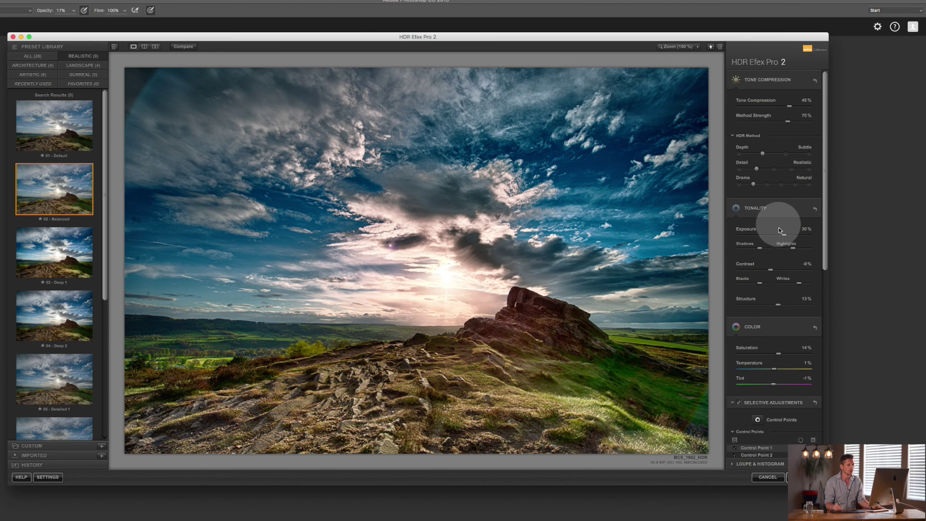
{"action": "left_click", "coordinate": [765, 251]}
{"action": "left_click_drag", "start_coordinate": [785, 235], "coordinate": [788, 236]}
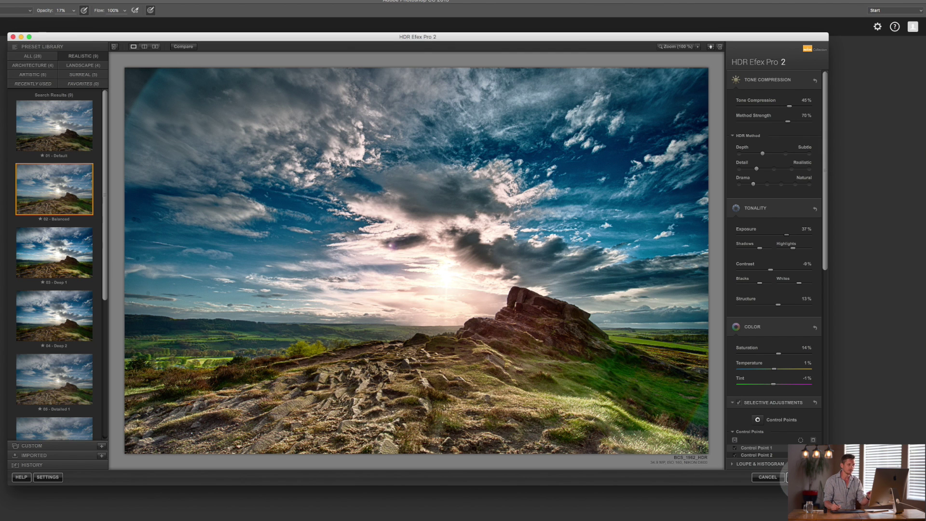
{"action": "left_click", "coordinate": [794, 477]}
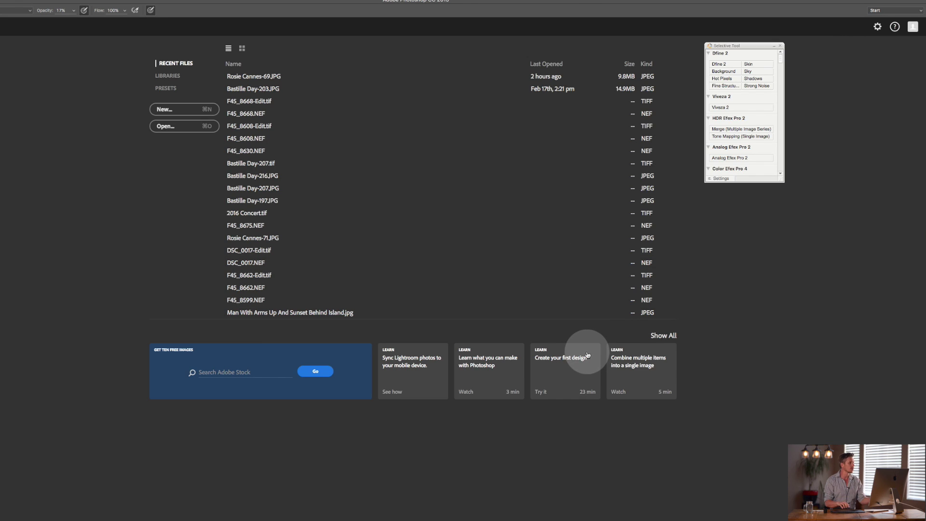
- Switch to Lightroom, deselect the finished HDR and export the single exposure BCS_1963.NEF with the HDR Efex Pro 2 preset
{"action": "key", "text": "super+Tab"}
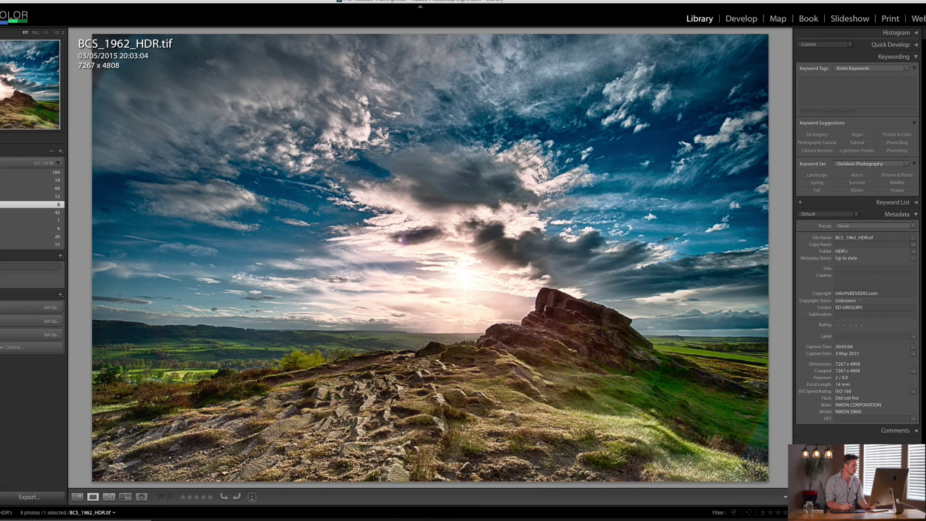
{"action": "key", "text": "super+d"}
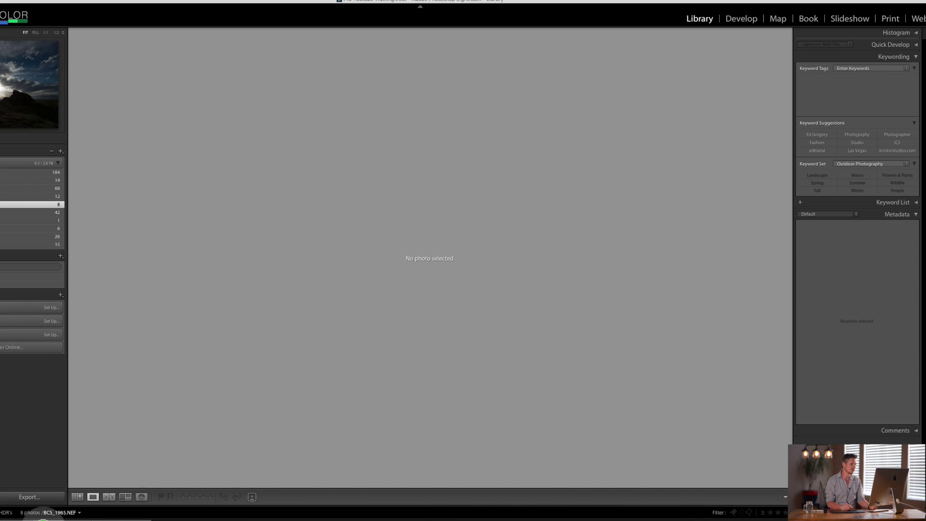
{"action": "right_click", "coordinate": [43, 519]}
{"action": "mouse_move", "coordinate": [76, 517]}
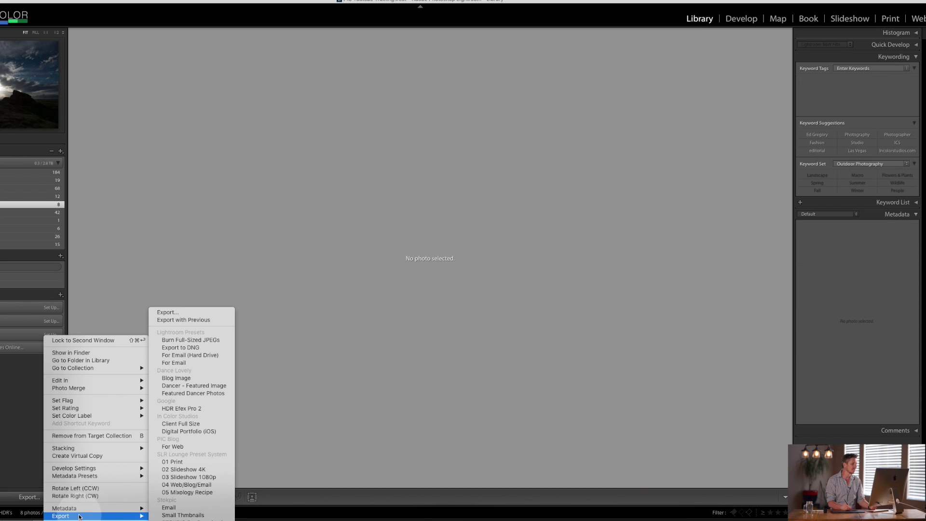
{"action": "left_click", "coordinate": [190, 409]}
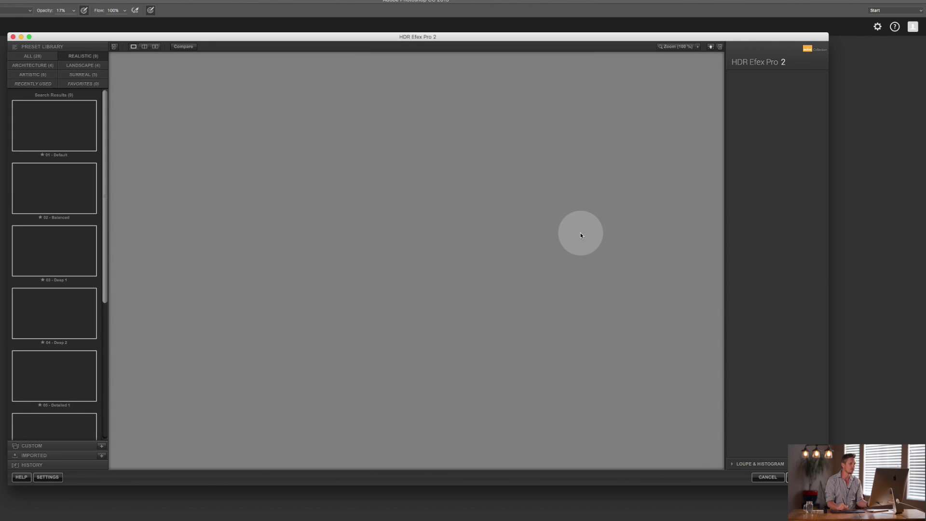
- Try the Deep 1 preset, followed by the Landscape preset Soft with Temperature 7%, Method Strength 71% and Subtle depth
{"action": "left_click", "coordinate": [72, 269]}
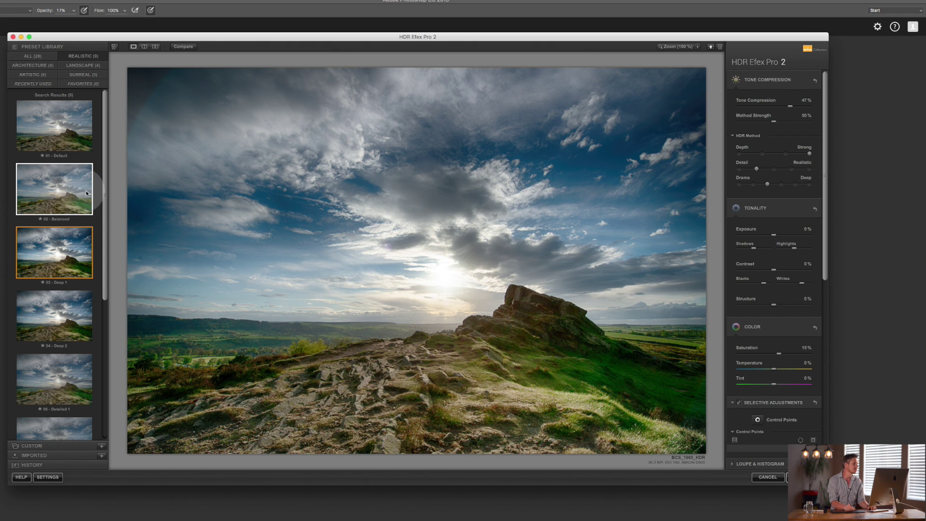
{"action": "left_click", "coordinate": [88, 65]}
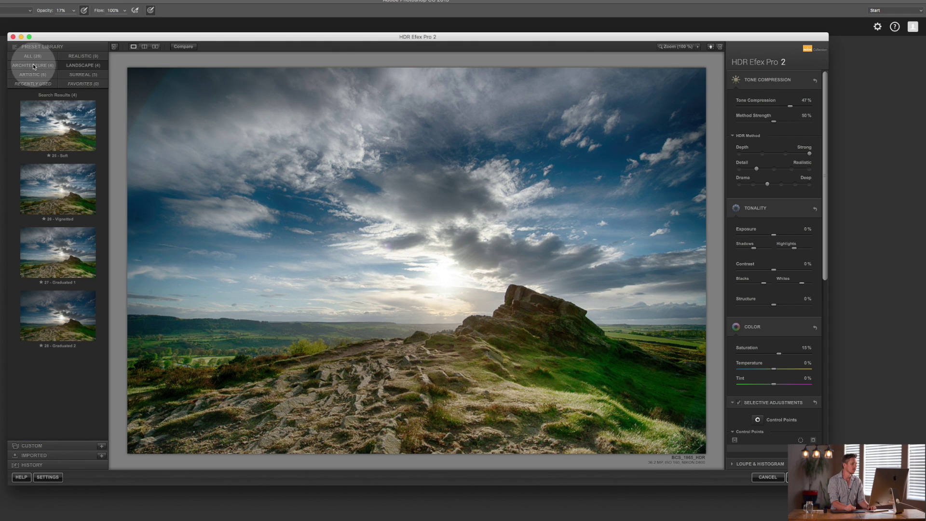
{"action": "left_click", "coordinate": [61, 126]}
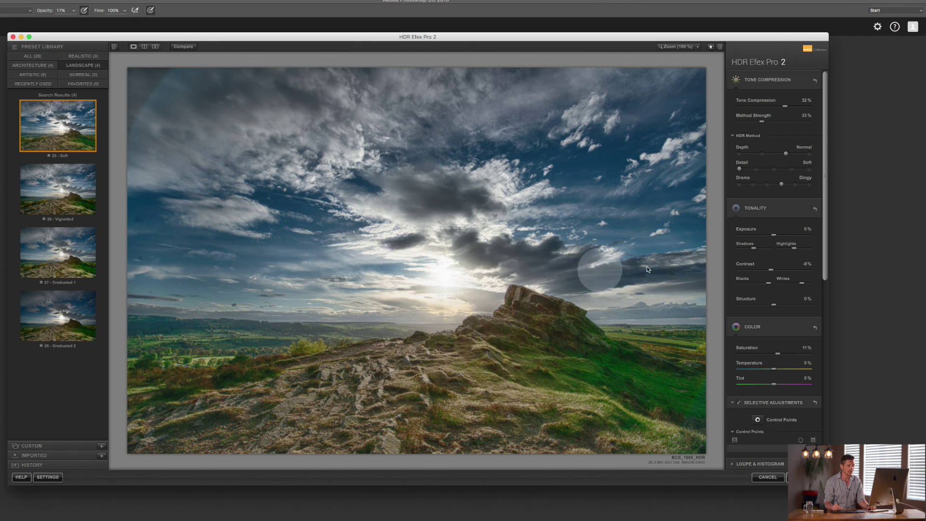
{"action": "left_click_drag", "start_coordinate": [776, 372], "coordinate": [786, 371]}
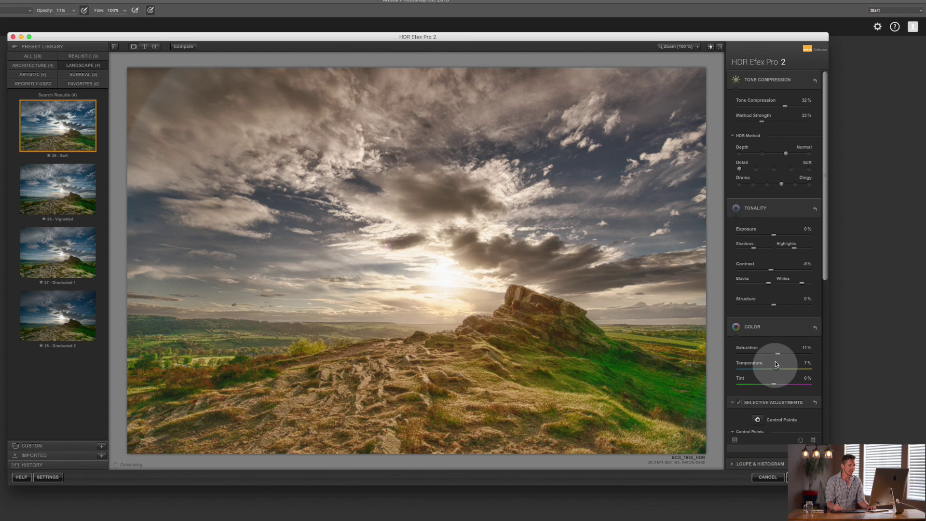
{"action": "left_click_drag", "start_coordinate": [763, 121], "coordinate": [788, 135]}
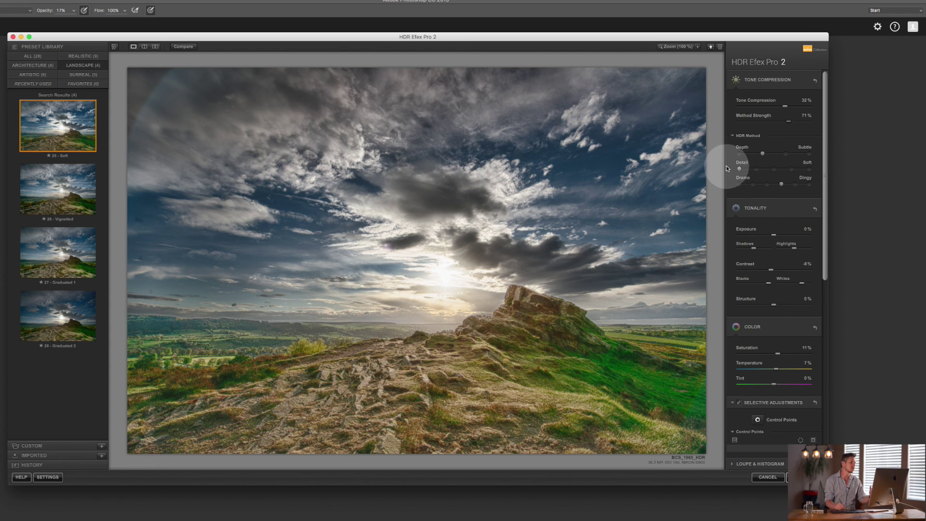
- Try the Landscape preset Graduated 2 on the single exposure and cancel the tone mapping without saving
{"action": "left_click", "coordinate": [78, 334]}
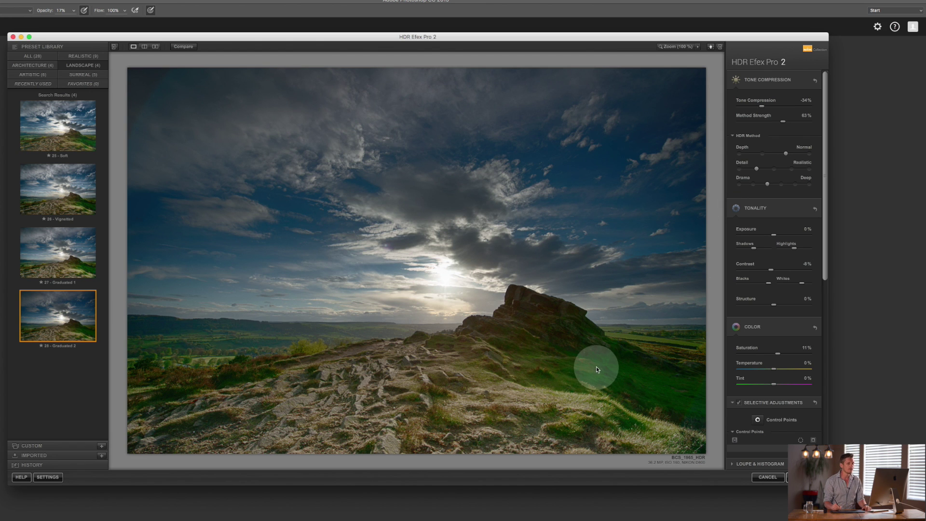
{"action": "left_click", "coordinate": [772, 478]}
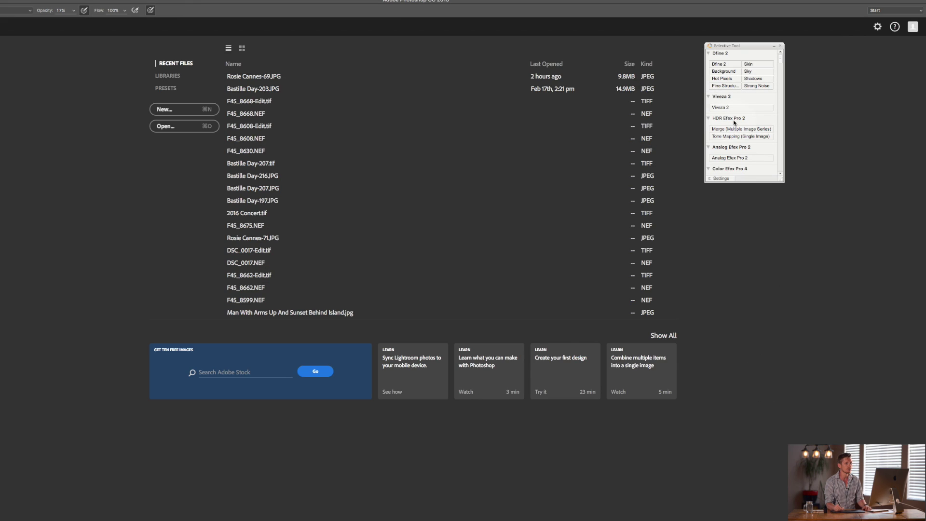
{"action": "left_click", "coordinate": [744, 139]}
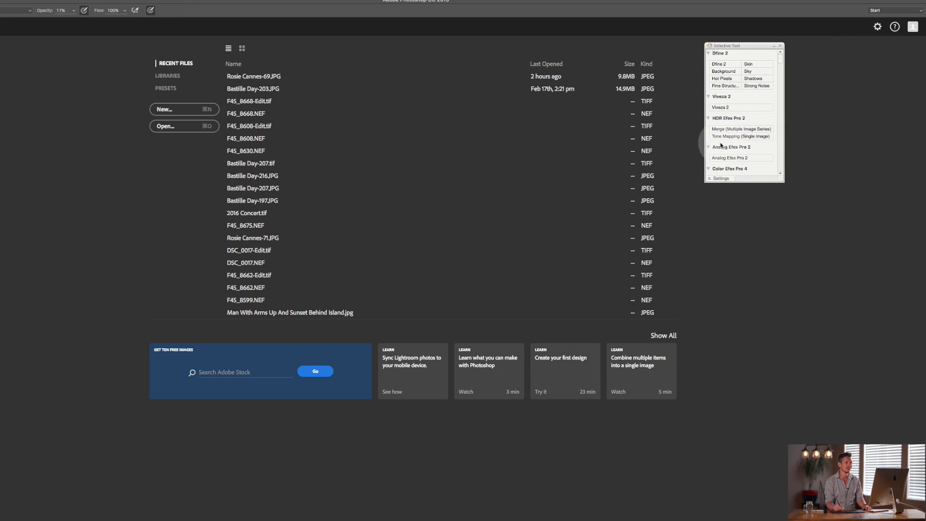